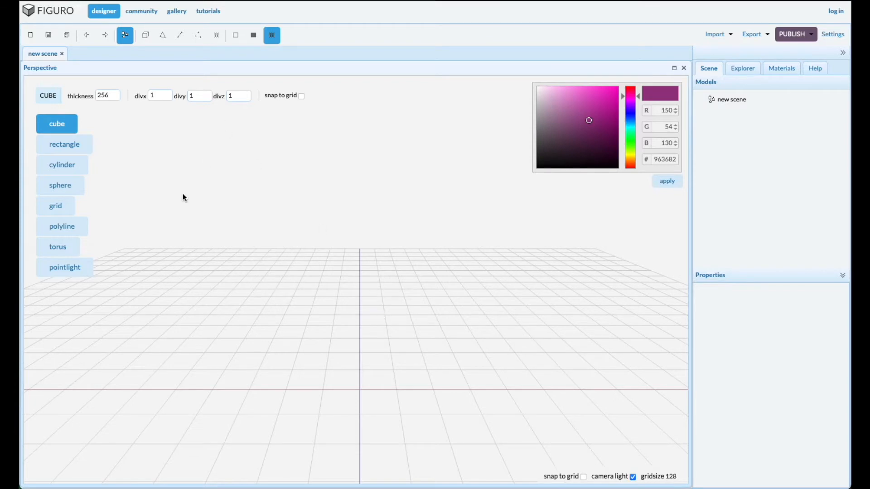
Step: Draw a grid-snapped cube 384 wide, 640 deep and 256 thick near the grid's centre and select it
left_click(302, 96)
left_click_drag(331, 341, 450, 445)
left_click(734, 109)
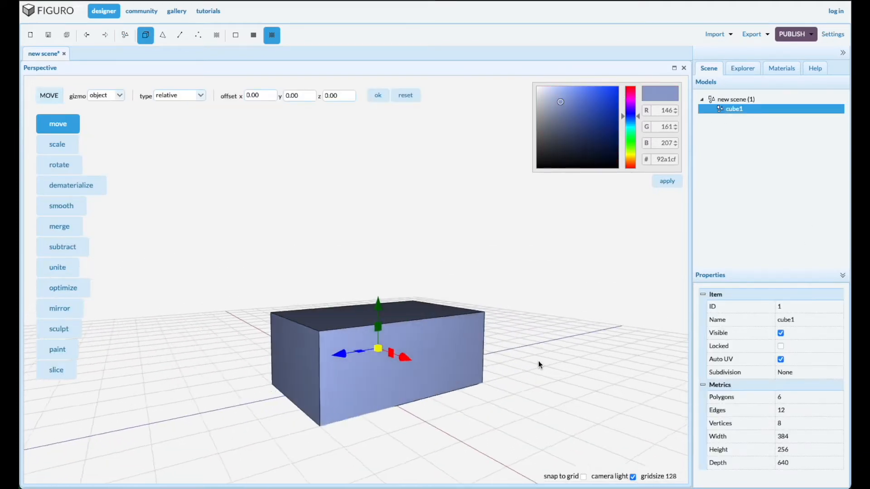
Step: Scale the cube down along its vertical axis into a flat plate about 17 high
left_click(65, 147)
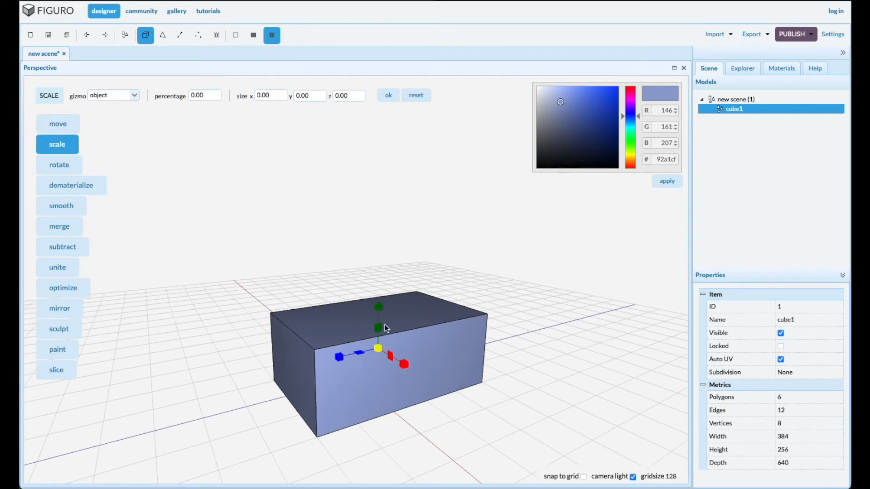
left_click_drag(380, 307, 382, 336)
left_click_drag(415, 397, 449, 403)
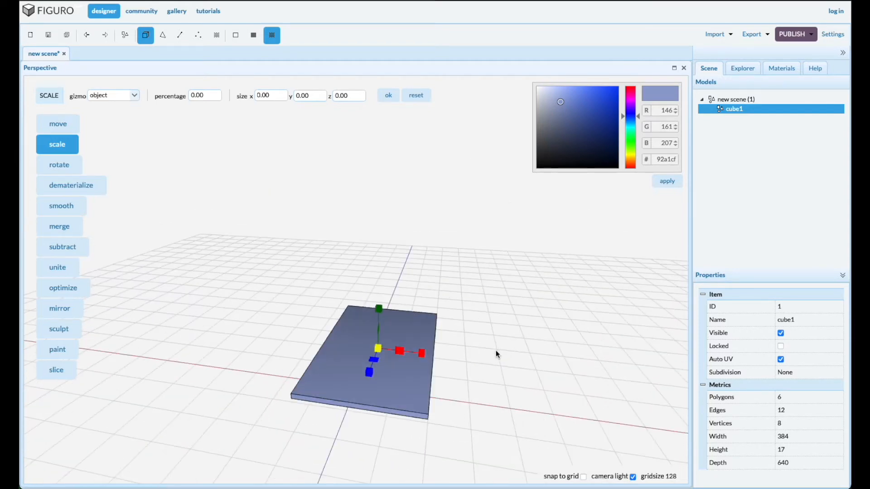
Step: From the top view, round the plate's far right corner with a series of slices that keep only the largest body
right_click(496, 349)
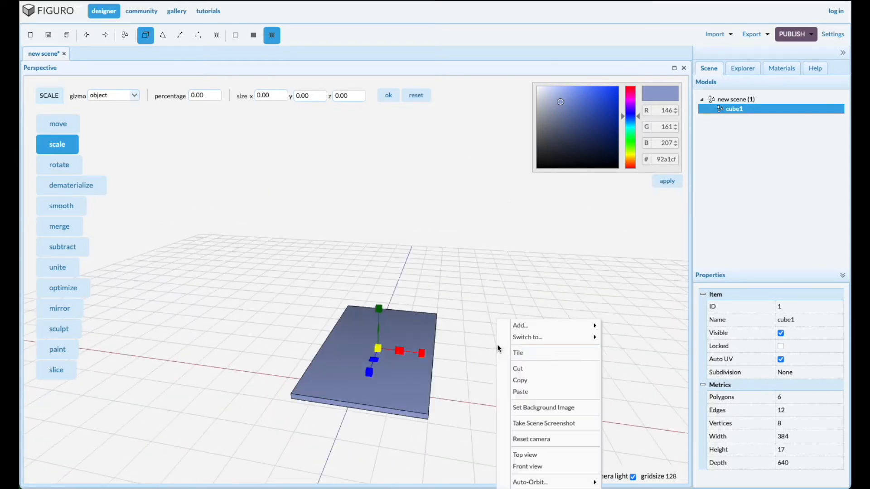
left_click(526, 455)
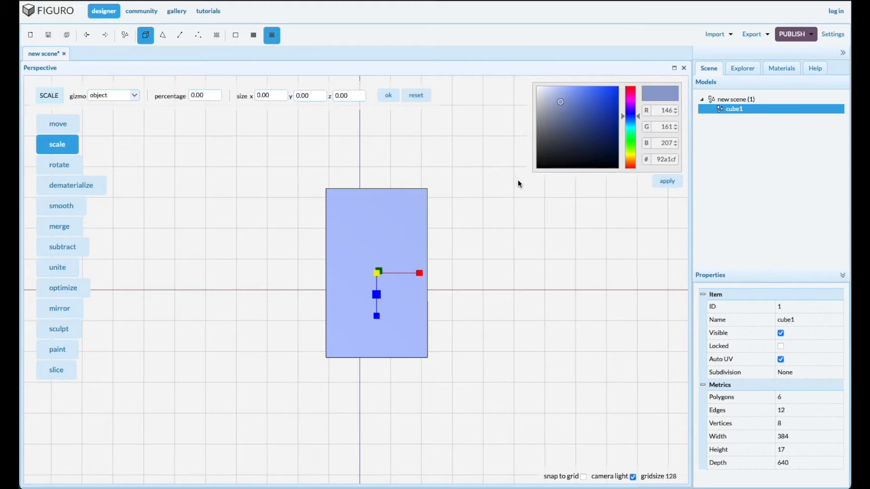
scroll(433, 184, "up", 5)
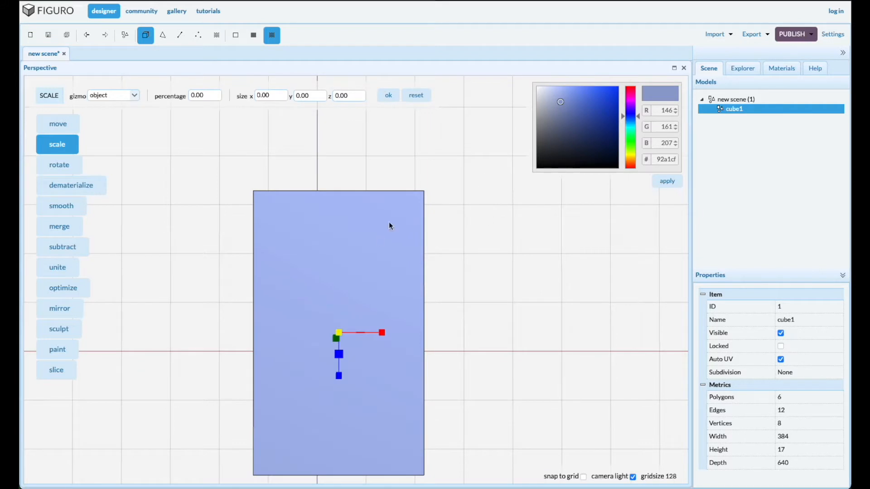
left_click(62, 374)
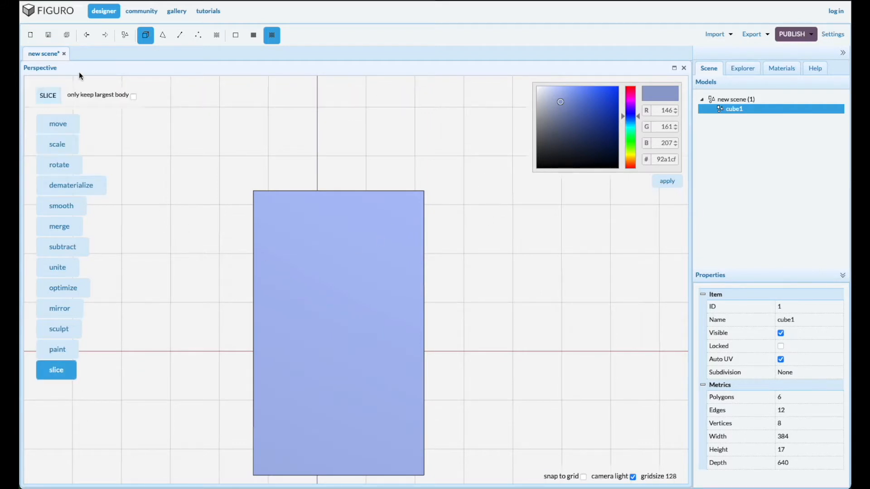
left_click(132, 97)
scroll(423, 188, "up", 1)
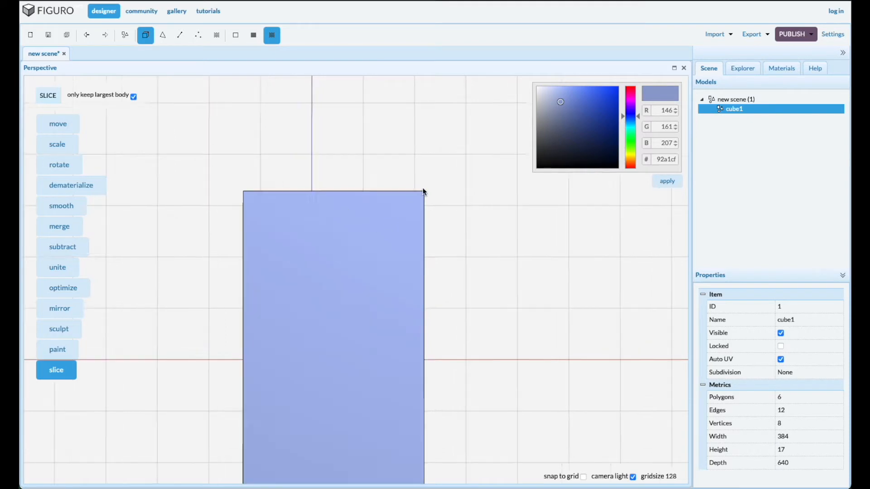
scroll(402, 217, "up", 2)
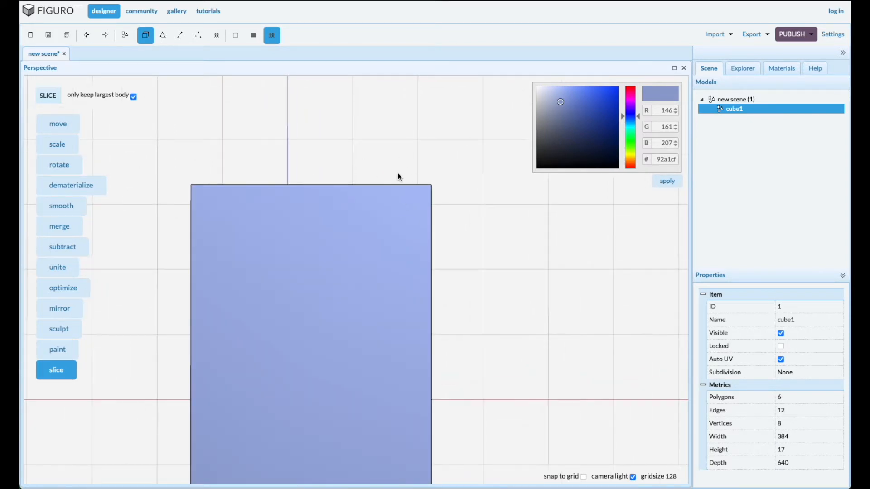
left_click_drag(418, 179, 457, 198)
left_click_drag(390, 172, 454, 202)
left_click_drag(411, 160, 443, 220)
left_click_drag(420, 141, 434, 220)
left_click_drag(434, 191, 435, 191)
left_click_drag(433, 200, 432, 201)
Step: Rotate the plate about its vertical axis so it lies diagonally, with overall dimensions of about 656 by 746
scroll(348, 260, "down", 5)
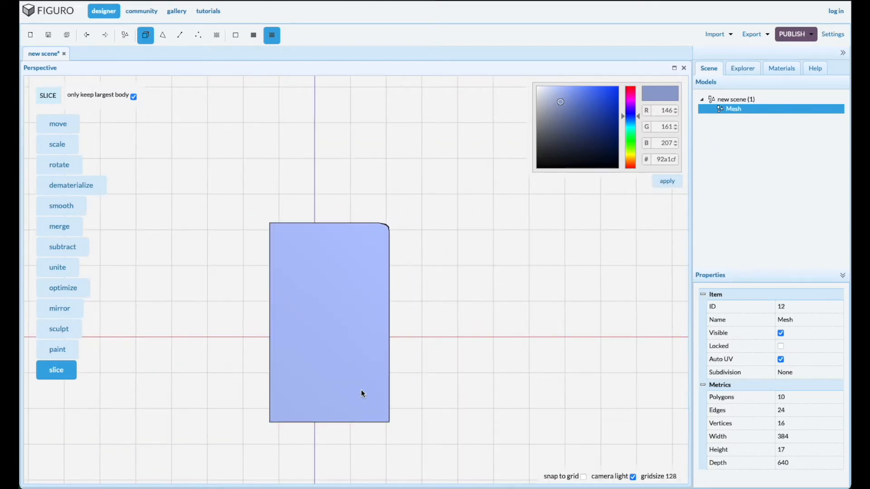
mouse_move(469, 416)
right_mouse_down()
mouse_move(469, 393)
mouse_move(462, 403)
right_mouse_up()
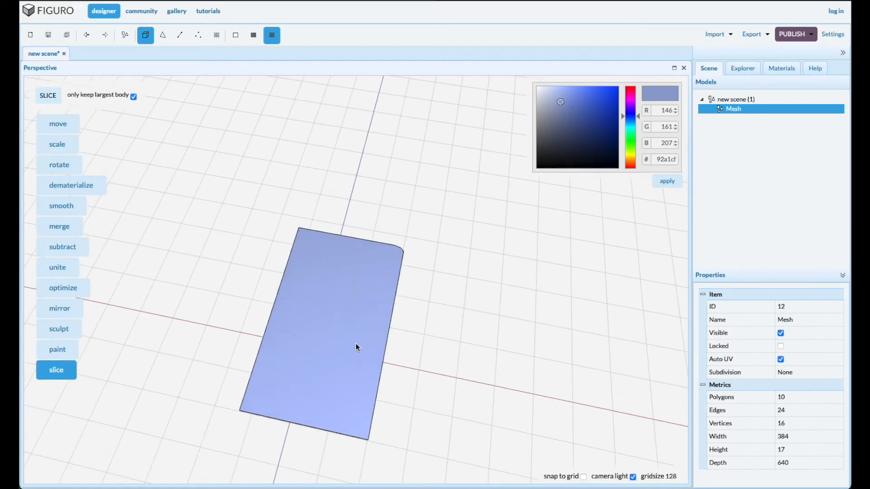
left_click(55, 165)
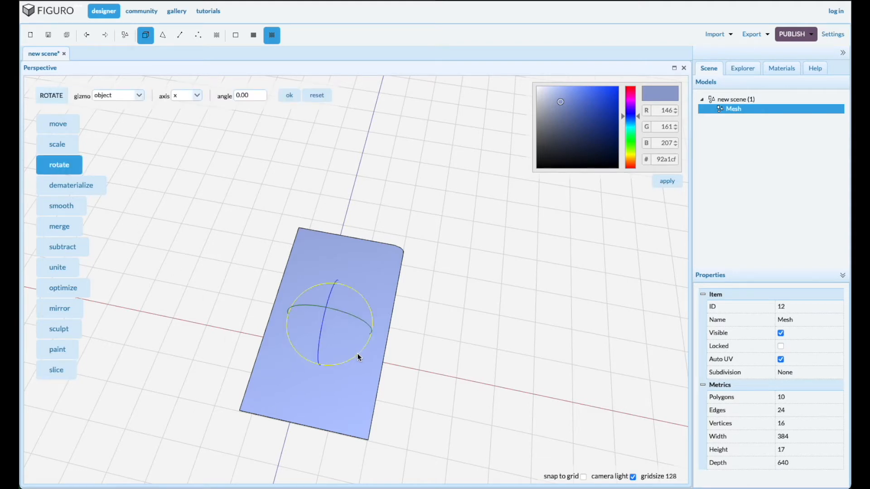
left_click_drag(357, 352, 339, 358)
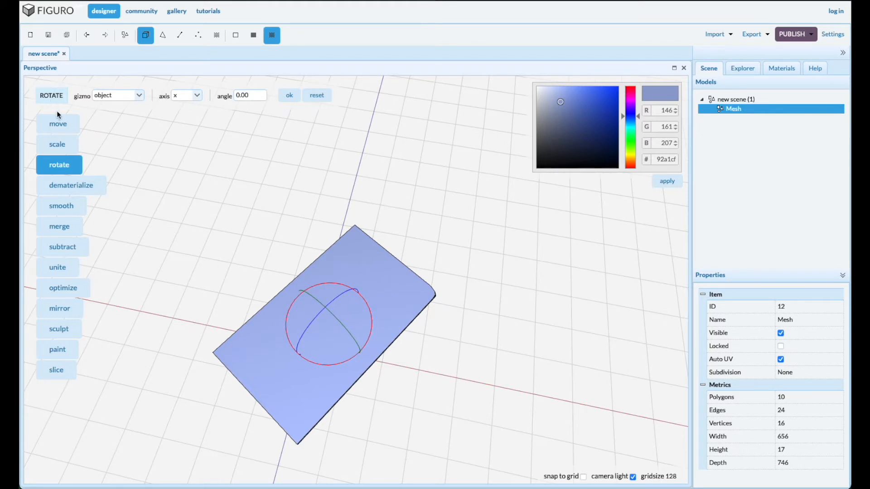
Step: Move the plate along the X axis until its two opposite unrounded corners line up with the blue grid axis
left_click(57, 124)
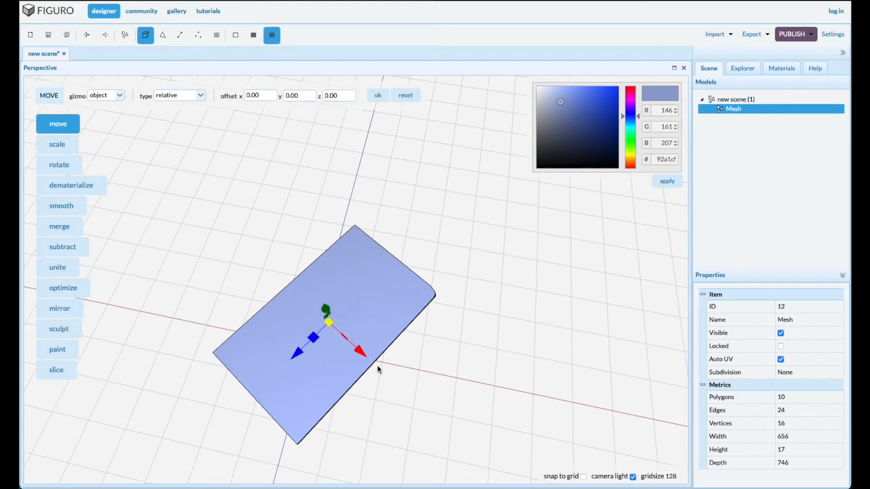
left_click_drag(360, 352, 353, 347)
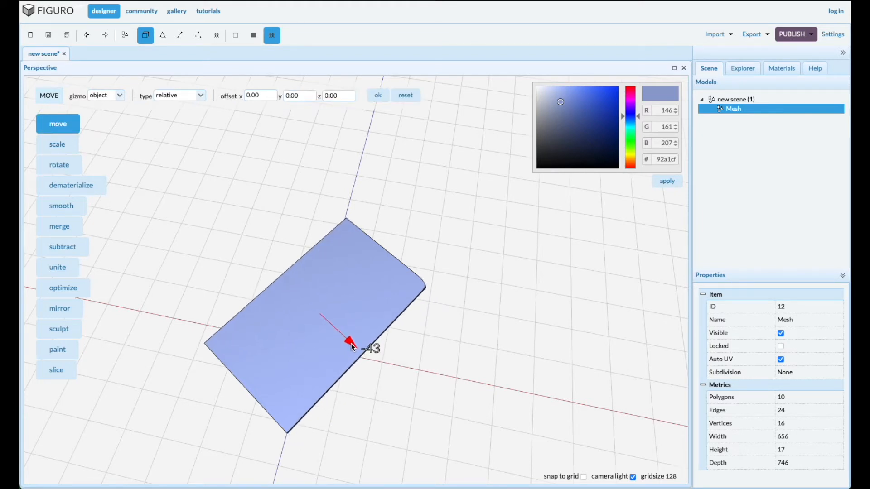
left_click_drag(415, 412, 374, 397)
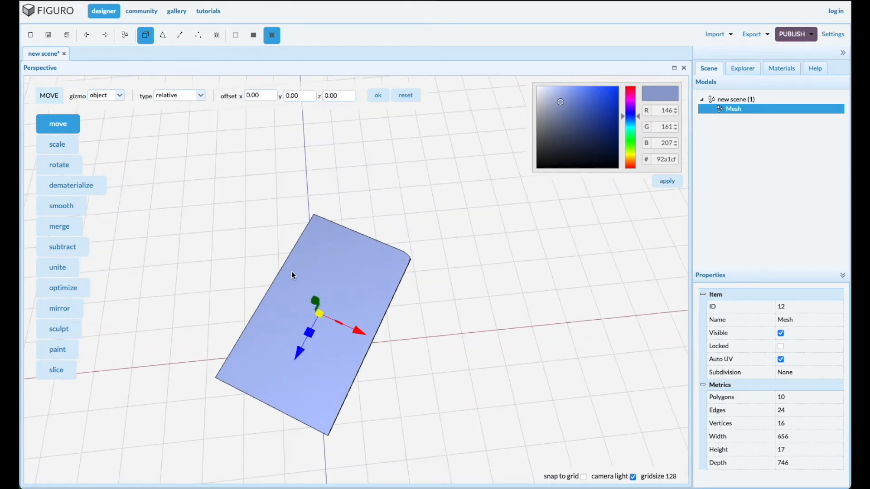
right_click_drag(325, 327, 323, 335)
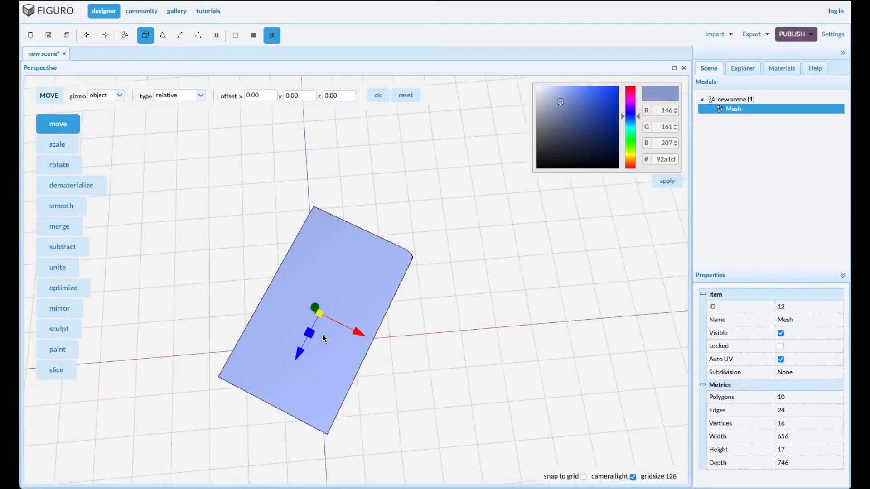
left_click_drag(357, 336, 355, 330)
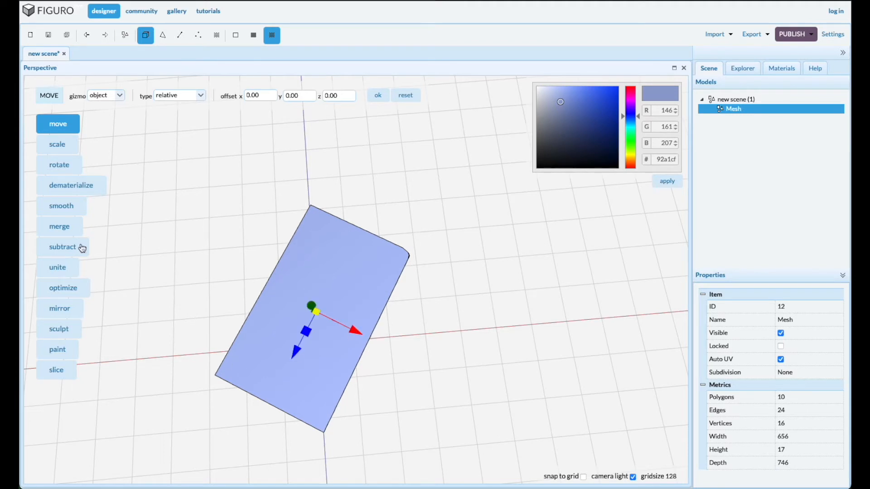
Step: Draw a grid-snapped cube 256 thick along the blue axis, covering the half of the plate without the rounded corner
left_click(123, 36)
right_click_drag(122, 334, 140, 337)
right_click_drag(130, 260, 178, 241)
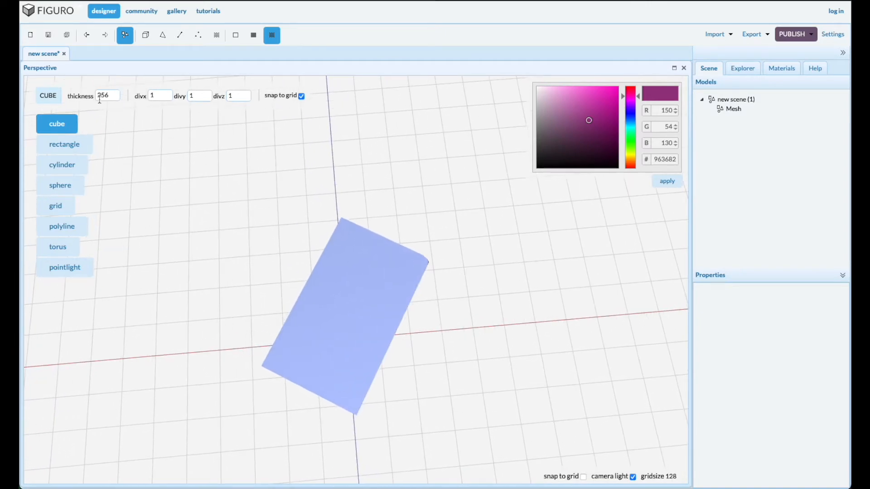
left_click_drag(336, 194, 254, 448)
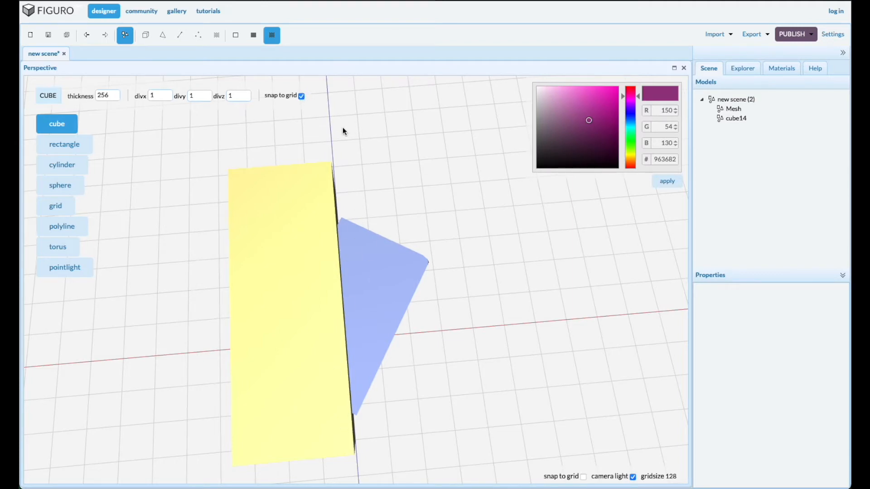
left_click_drag(464, 422, 492, 388)
Step: Subtract the new box from the plate, leaving the triangular half with the rounded corner
left_click(734, 111)
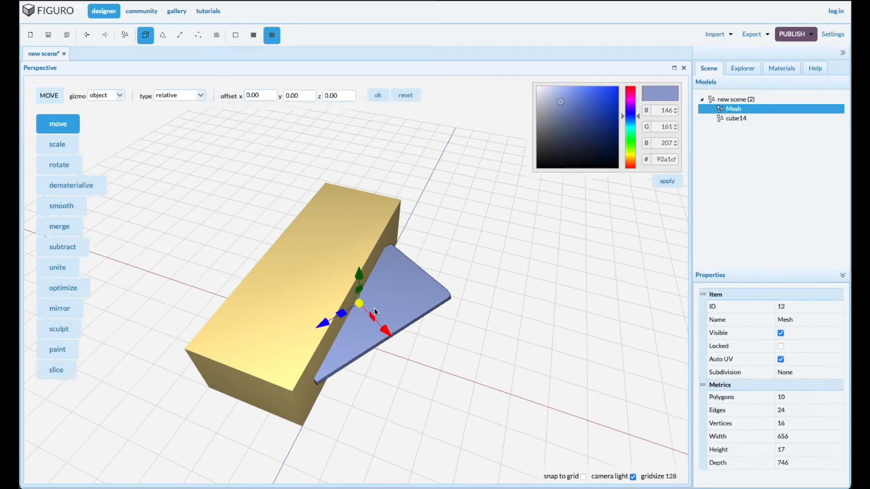
left_click(278, 300)
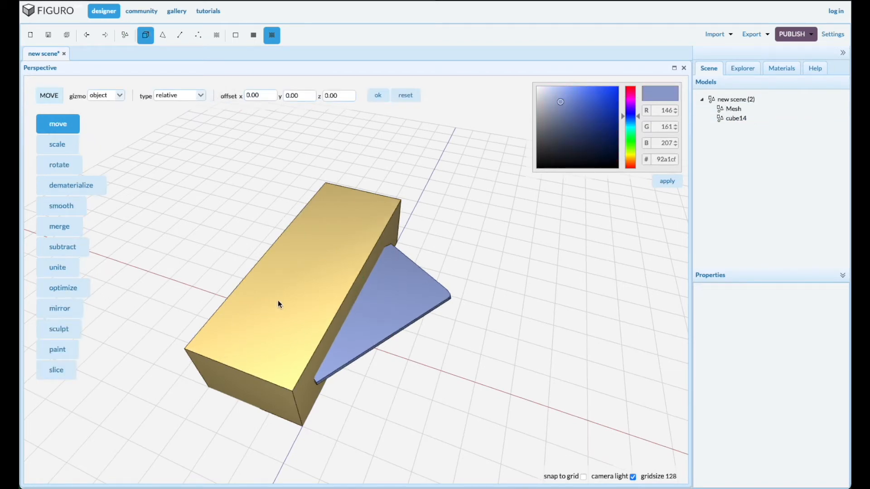
left_click(69, 248)
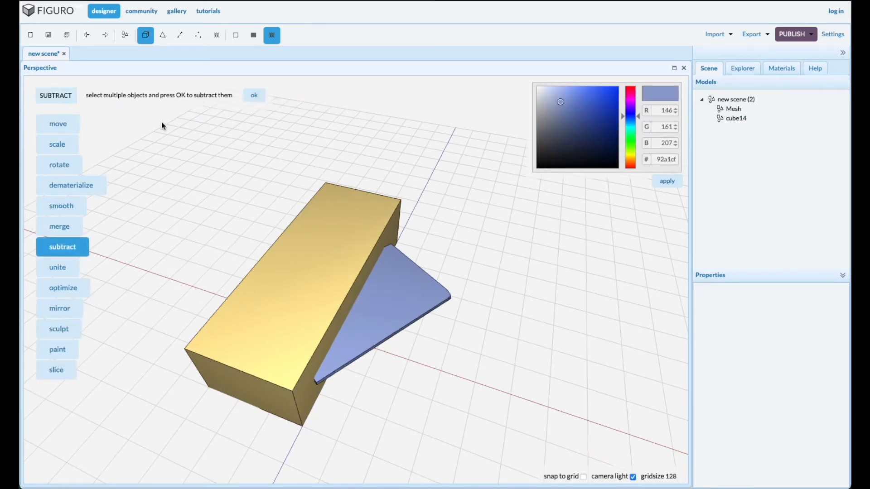
left_click(254, 96)
left_click_drag(260, 288, 279, 298)
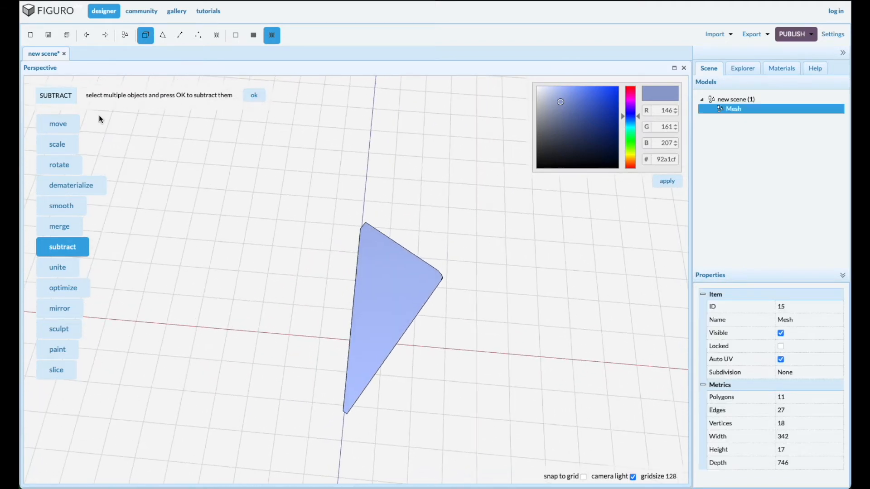
Step: Place the triangular piece on the grid using the place-on-grid move type
left_click(59, 123)
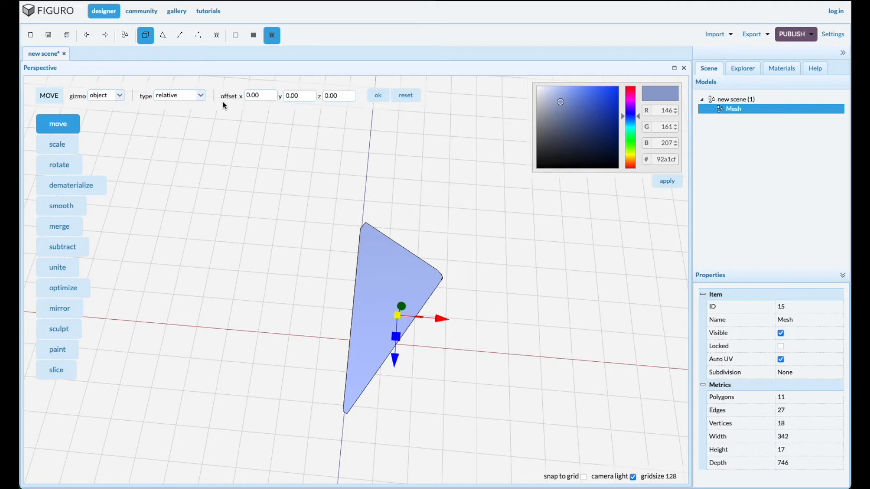
left_click(200, 95)
left_click(192, 131)
left_click(377, 98)
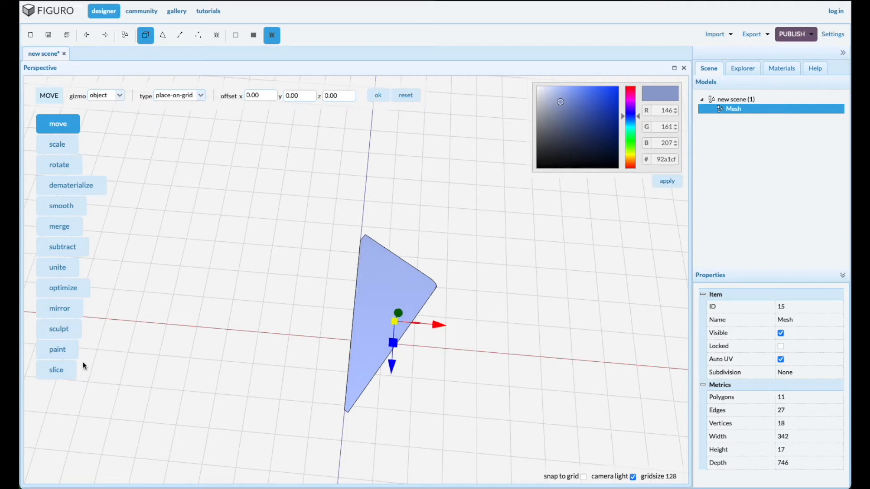
Step: Mirror the triangular piece using the z axis option to form the matching half
left_click(85, 309)
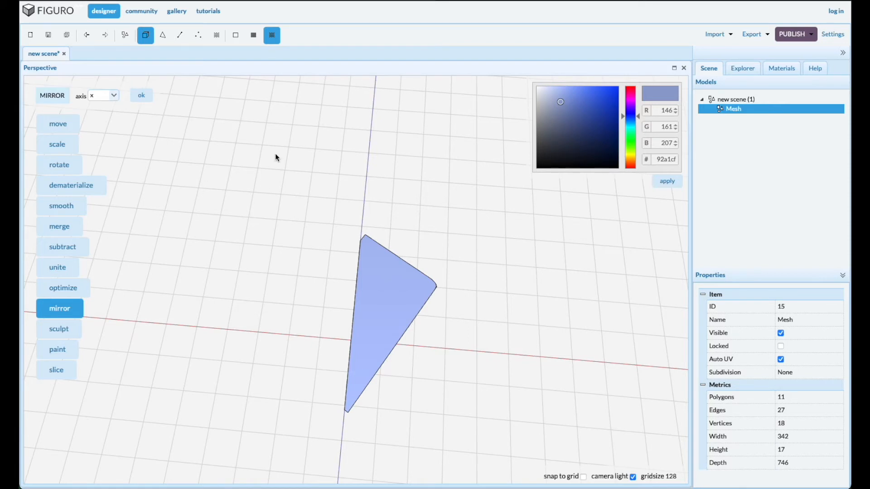
left_click(117, 96)
left_click(143, 96)
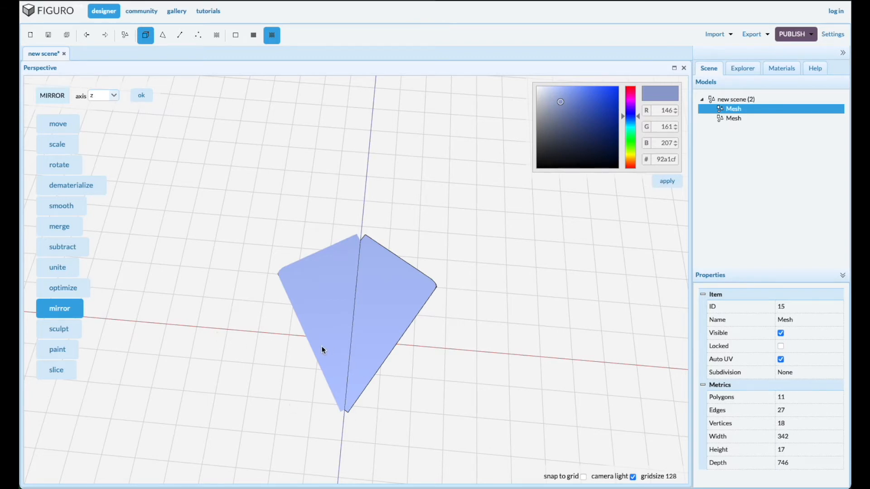
Step: Merge the two mirrored halves into a single kite-shaped model
left_click(327, 284)
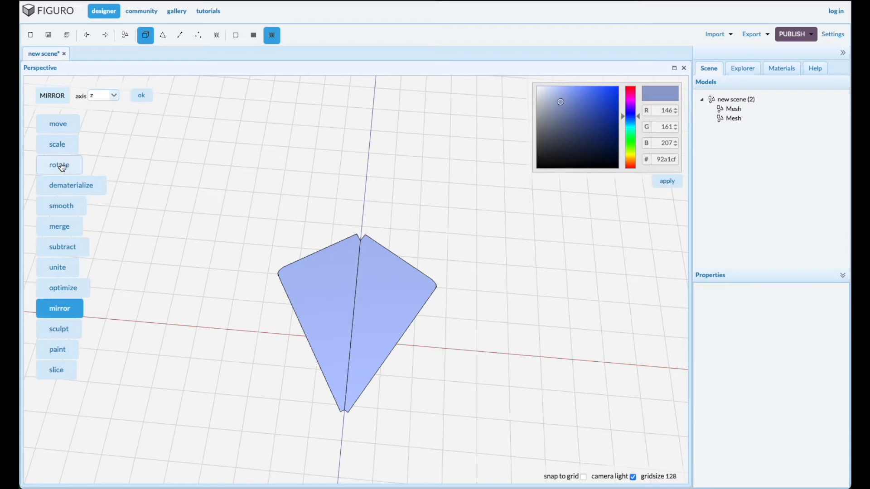
left_click(64, 229)
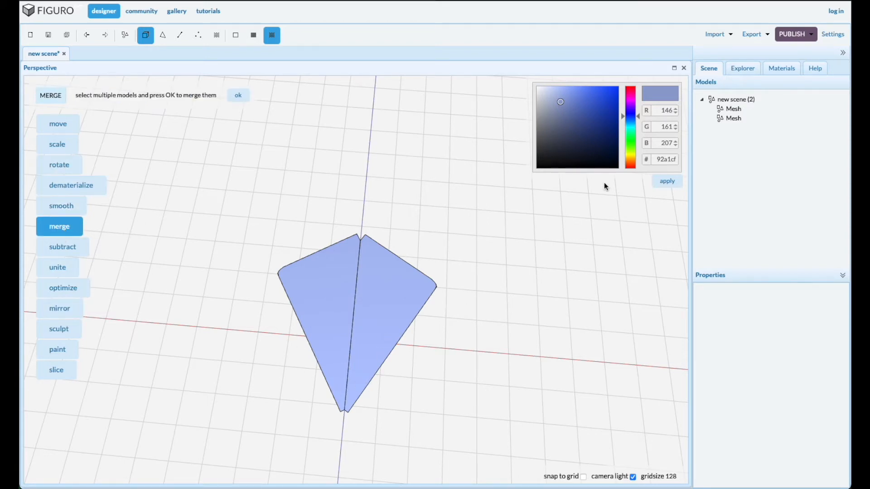
left_click(238, 96)
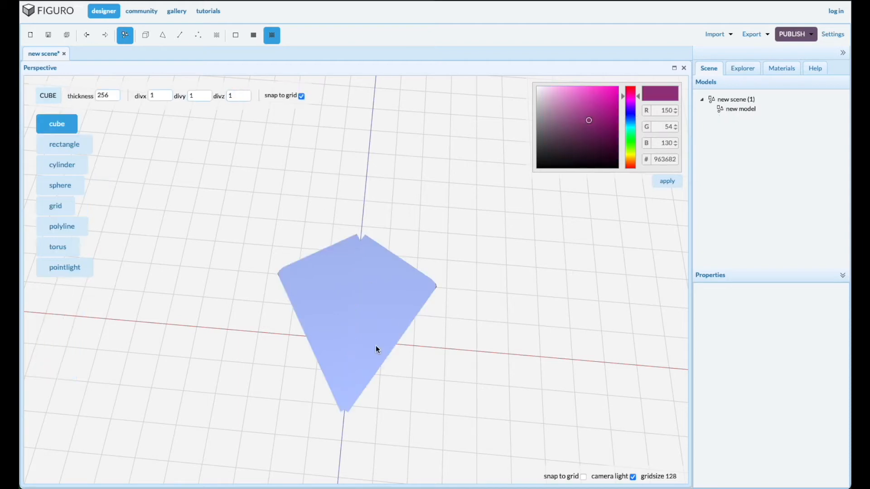
Step: Duplicate the merged kite-shaped model in place
left_click(373, 301)
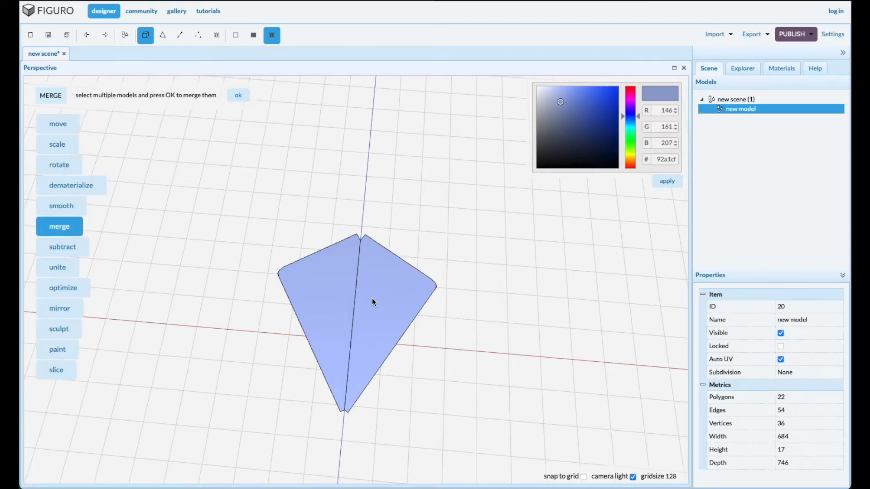
key("ctrl+c")
key("ctrl+v")
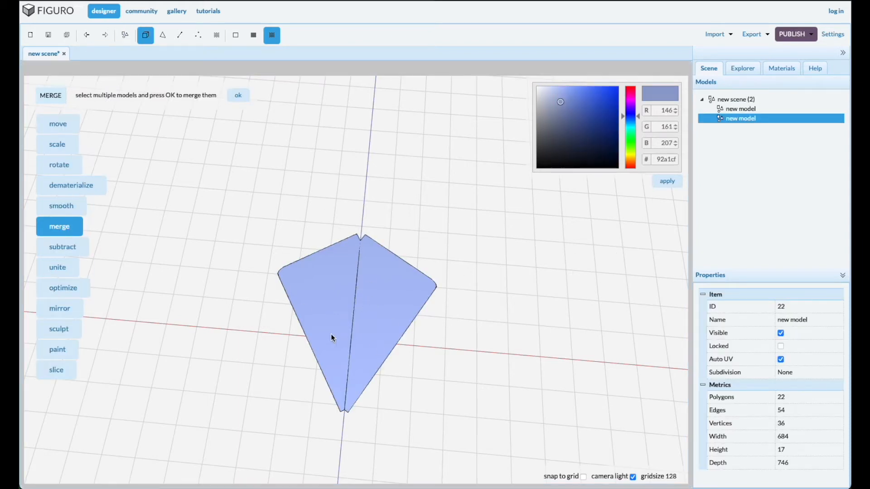
Step: Rotate the duplicated kite-shaped model 60 degrees about the z axis
left_click(59, 165)
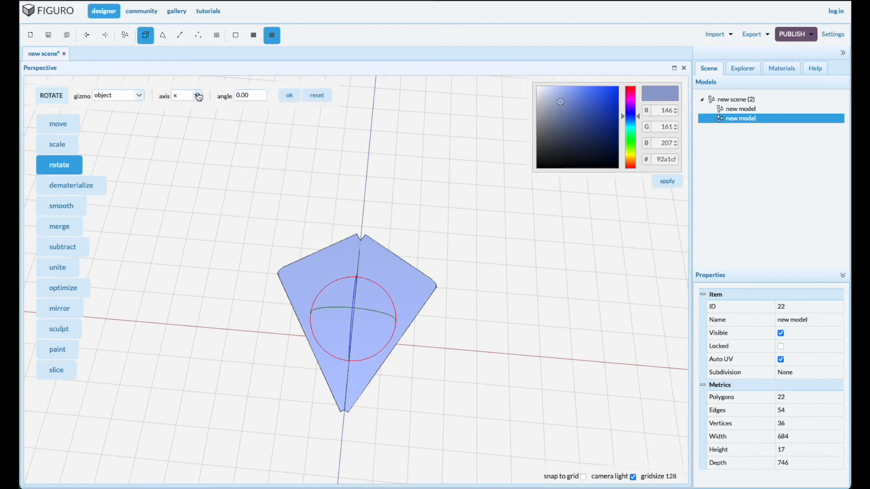
left_click(197, 96)
left_click(185, 130)
double_click(249, 94)
type("60")
left_click(289, 98)
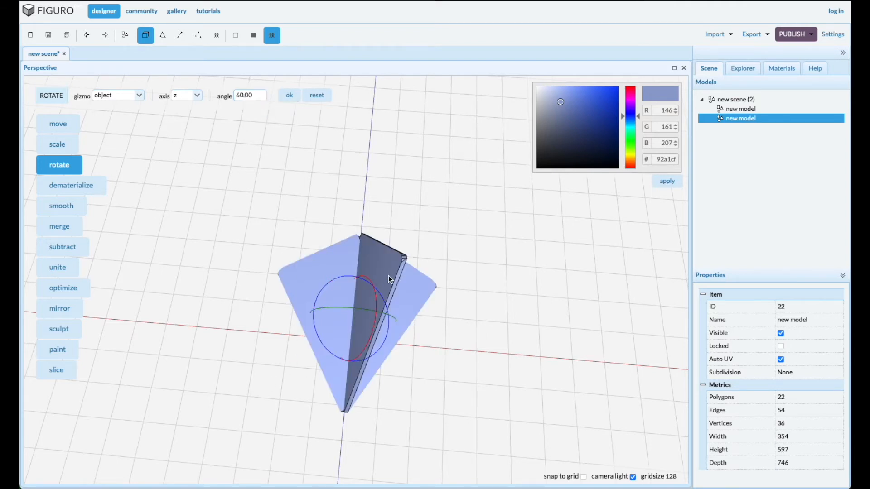
Step: Duplicate the rotated kite-shaped model in place and rotate the new copy 60 degrees about the z axis
key("ctrl+c")
key("ctrl+v")
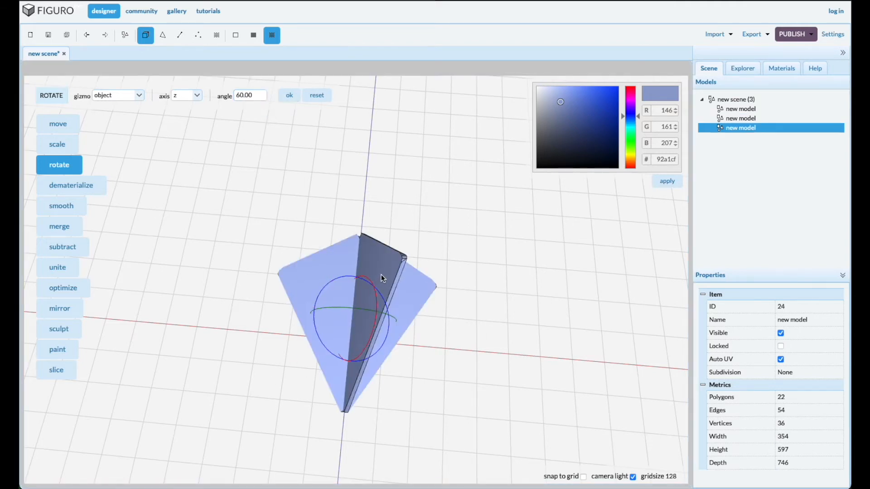
left_click(288, 96)
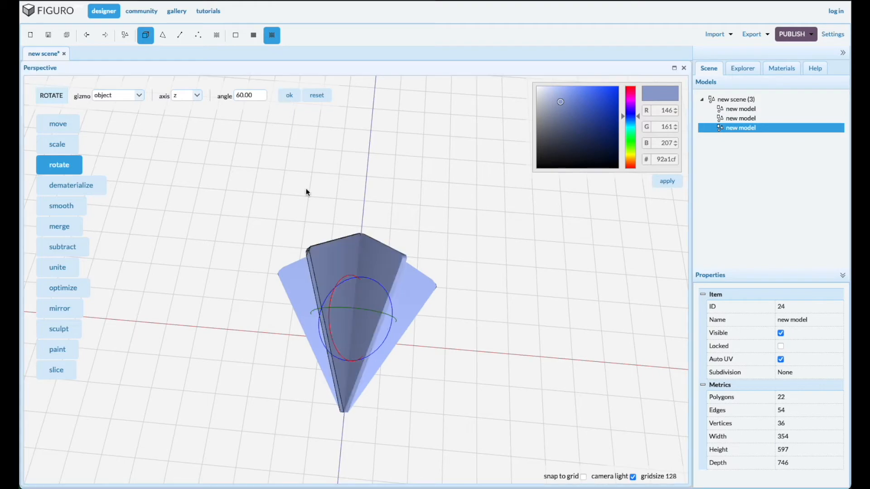
Step: Select all three crossing kite-shaped models and merge them into a single finned model
middle_click_drag(430, 391, 348, 362)
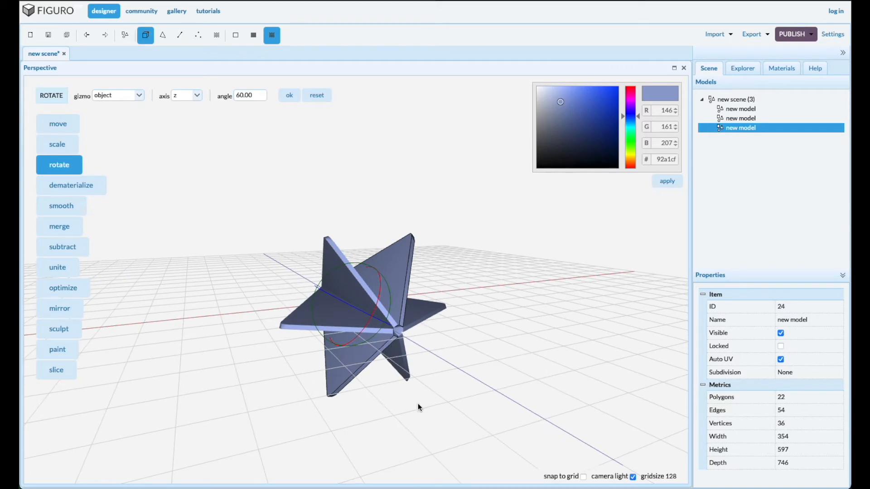
scroll(421, 369, "up", 5)
left_click_drag(355, 422, 242, 375)
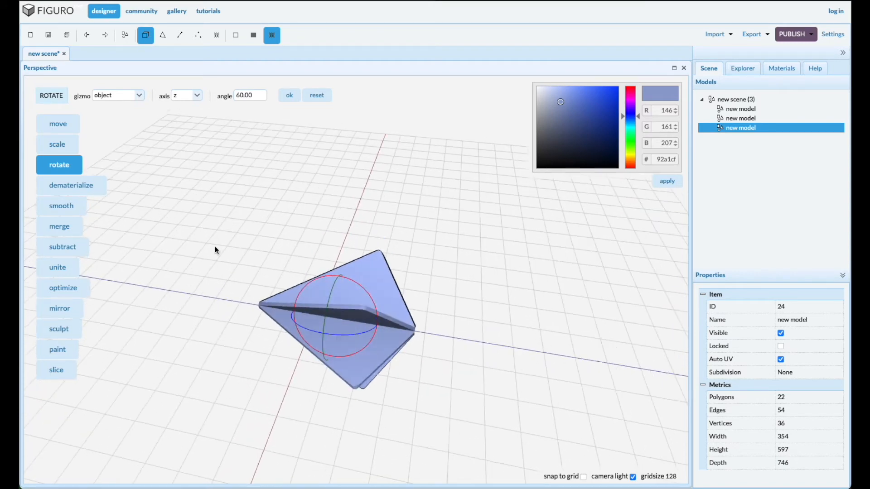
left_click_drag(233, 189, 483, 449)
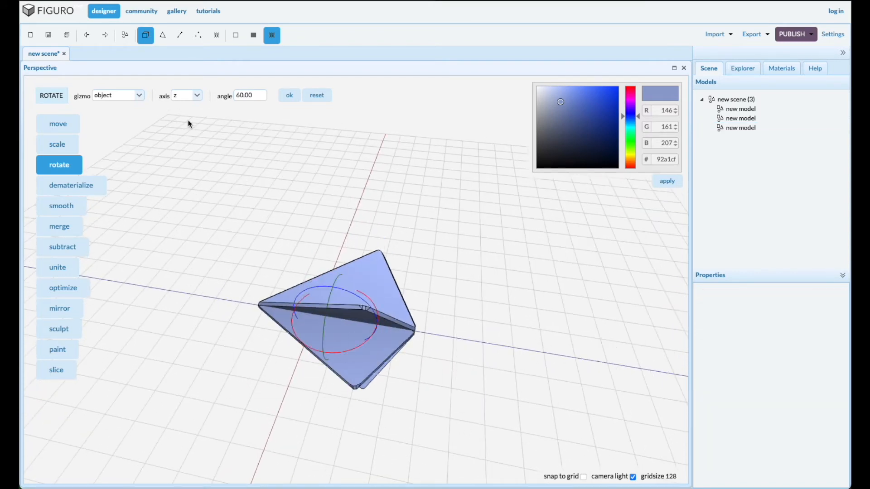
left_click(62, 229)
left_click(239, 97)
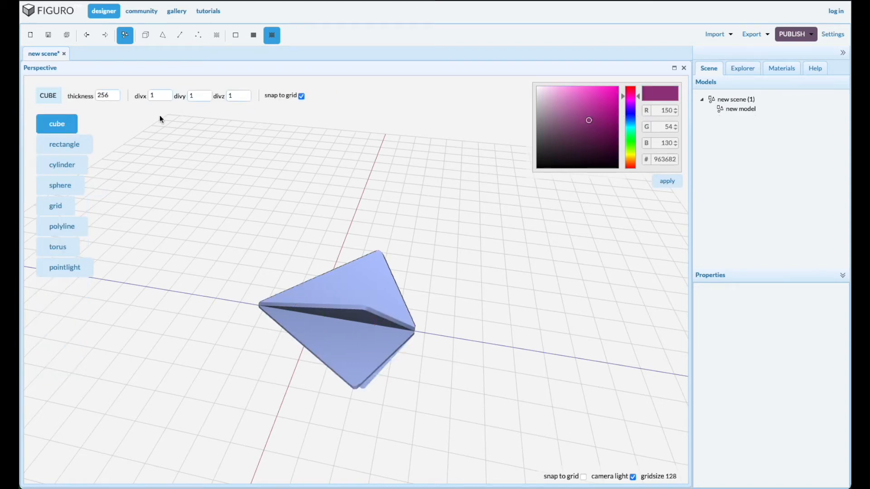
Step: Move the merged finned model to absolute position 0, 0, 0
left_click(721, 109)
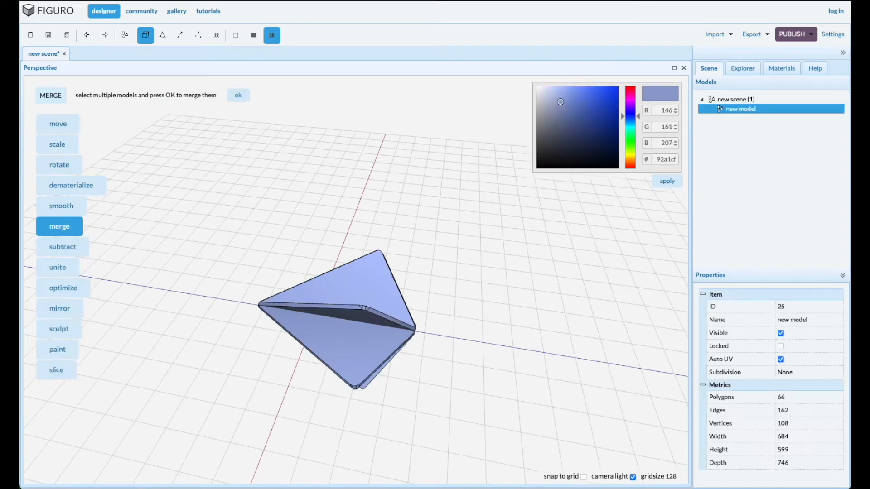
left_click(62, 125)
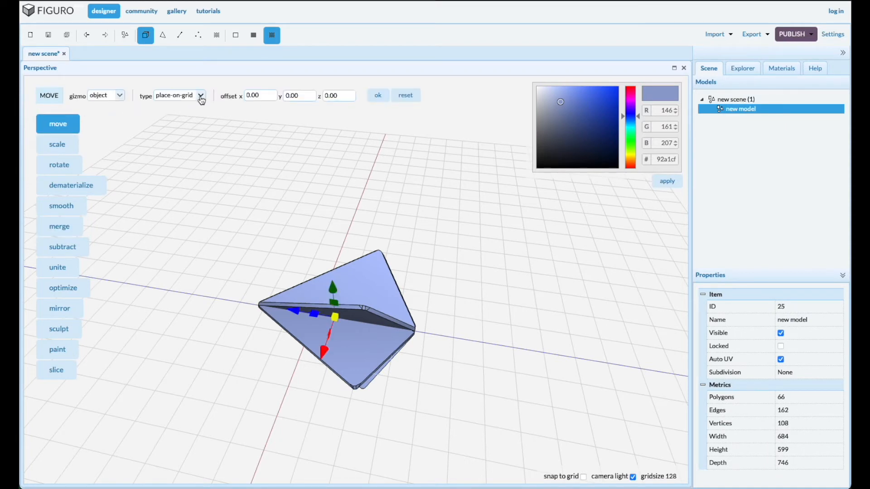
left_click(200, 96)
left_click(166, 118)
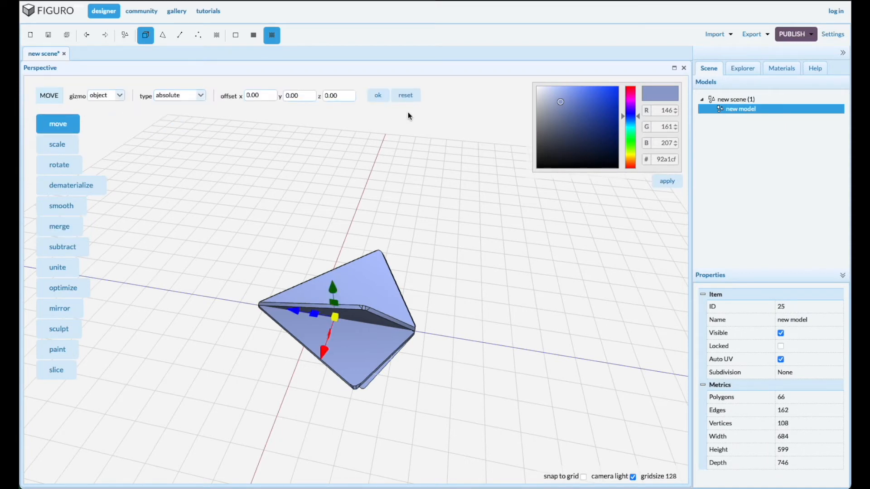
left_click(378, 95)
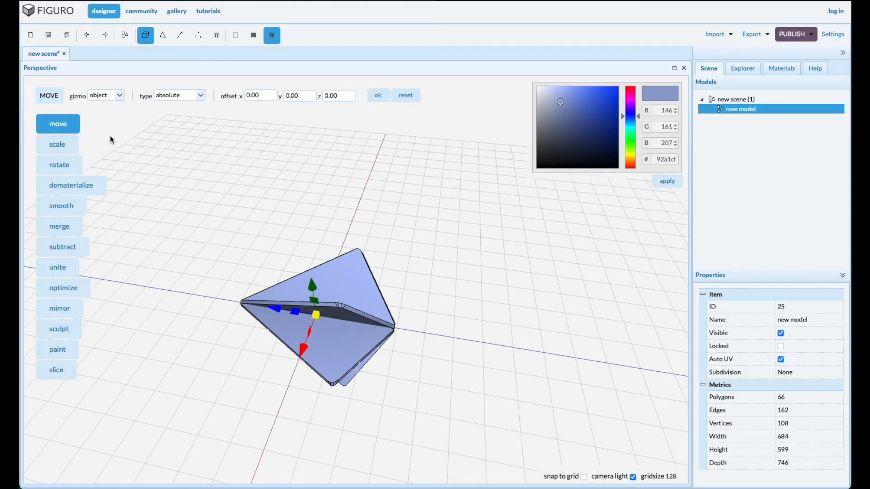
Step: Add a 20-segment sphere about 83 in diameter beside the fins and move it to absolute position 0, 0, 0
left_click(125, 35)
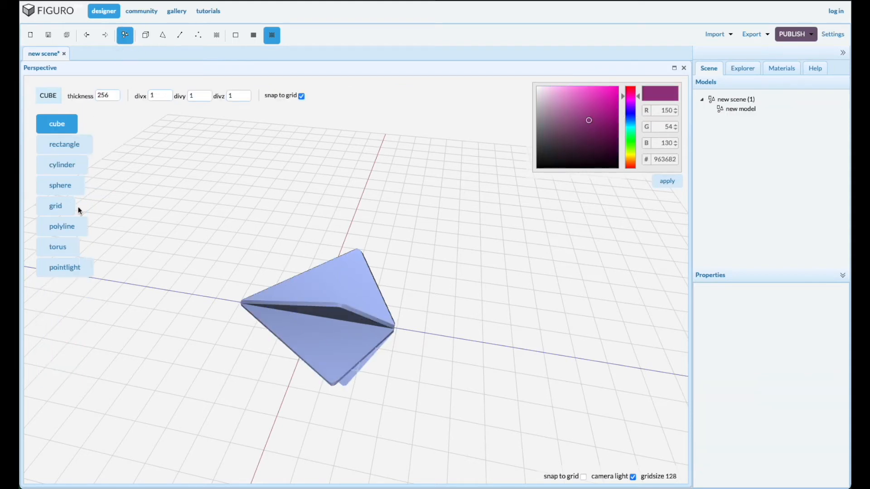
left_click(62, 187)
left_click(409, 332)
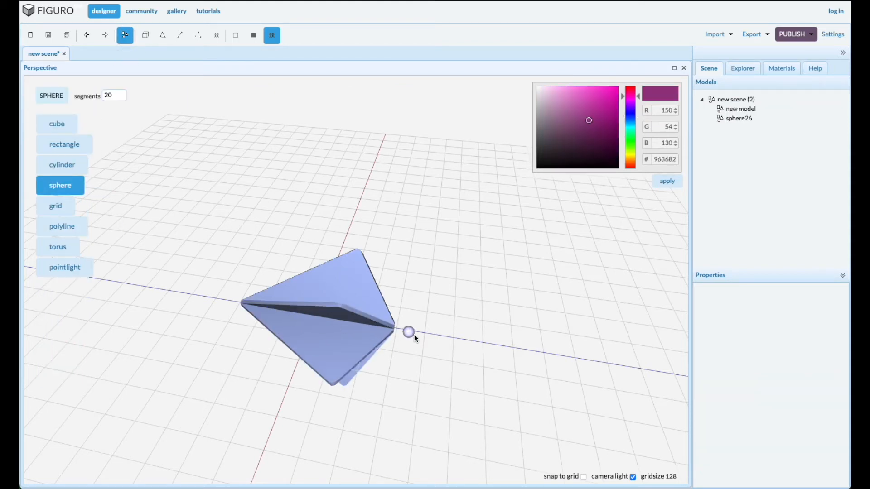
left_click(737, 118)
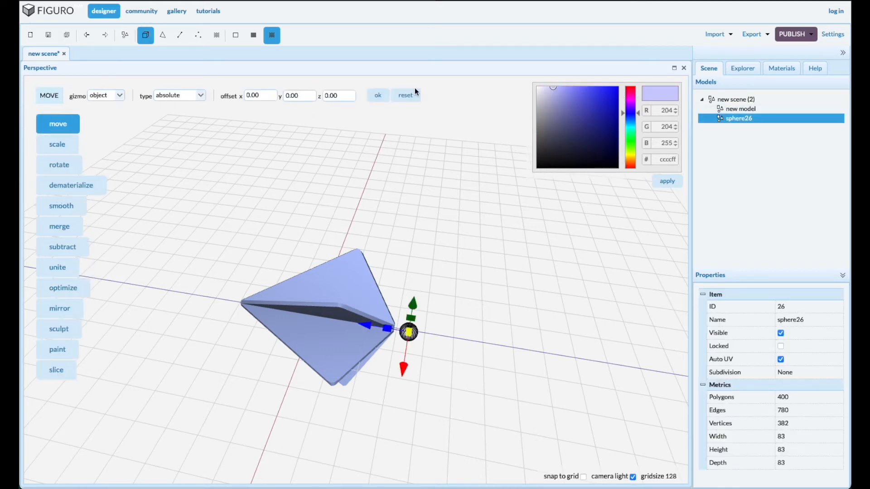
left_click(379, 96)
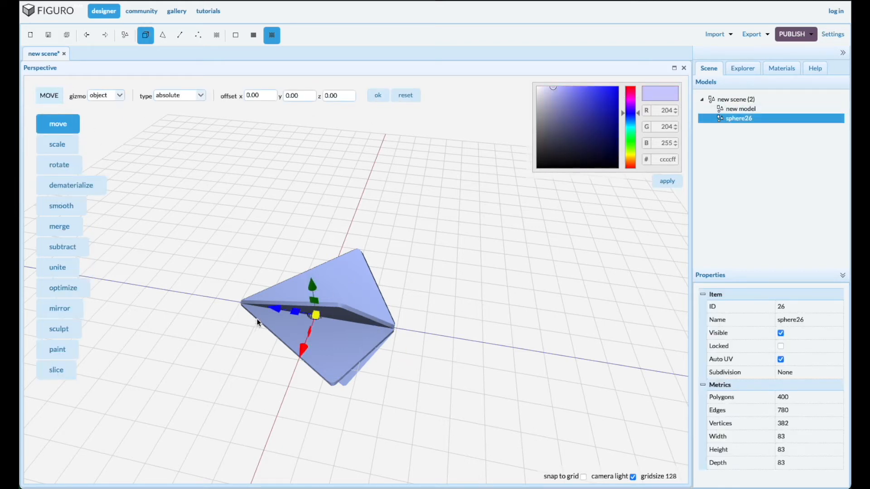
Step: Shift the sphere along the z axis to the point where the fins meet at their wide end
left_click_drag(280, 312, 352, 312)
scroll(402, 343, "down", 1)
scroll(402, 343, "up", 4)
mouse_move(448, 386)
left_mouse_down()
mouse_move(419, 367)
mouse_move(442, 377)
left_mouse_up()
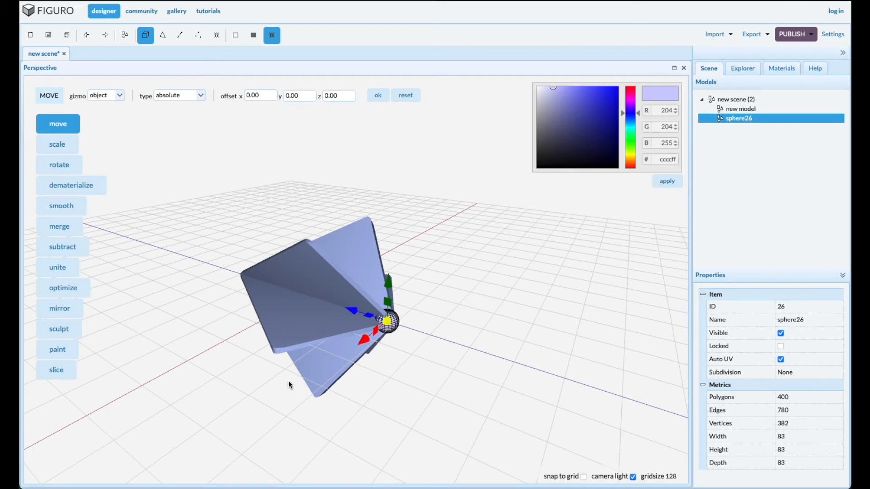
Step: Recolor the finned model and the sphere grey (adadad) and merge them into one model
left_click(302, 312)
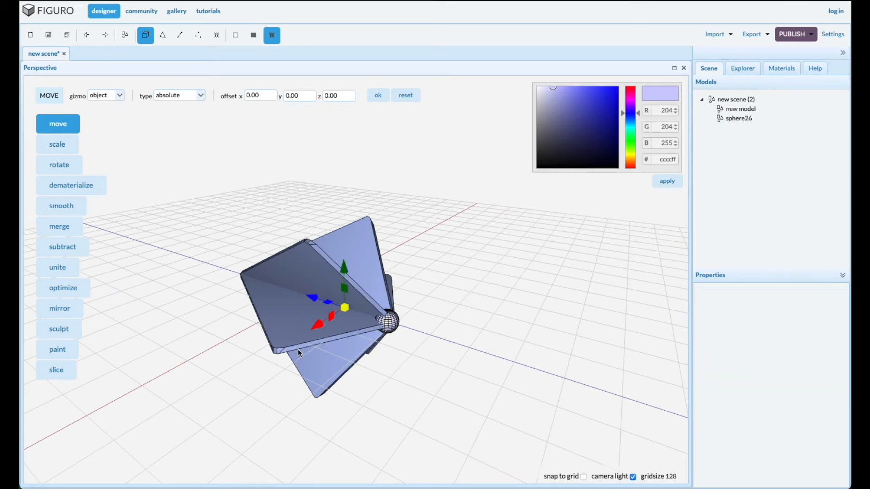
mouse_move(556, 91)
left_mouse_down()
mouse_move(526, 120)
mouse_move(526, 113)
left_mouse_up()
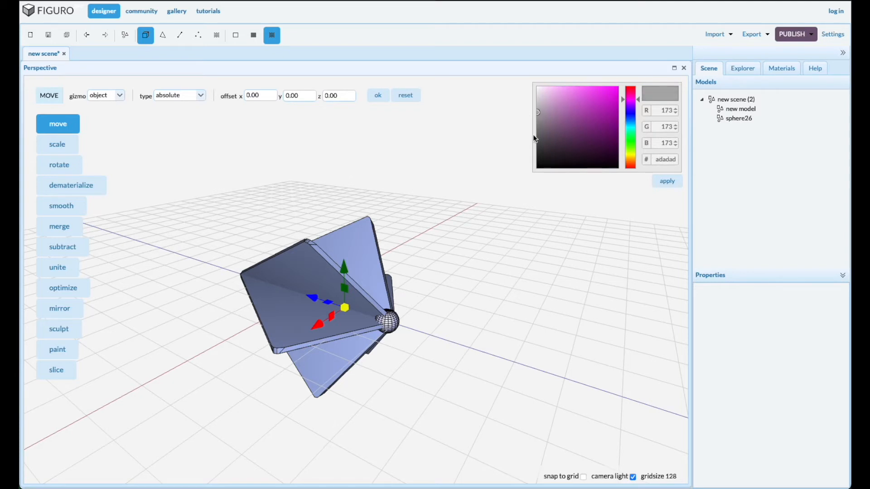
left_click(672, 182)
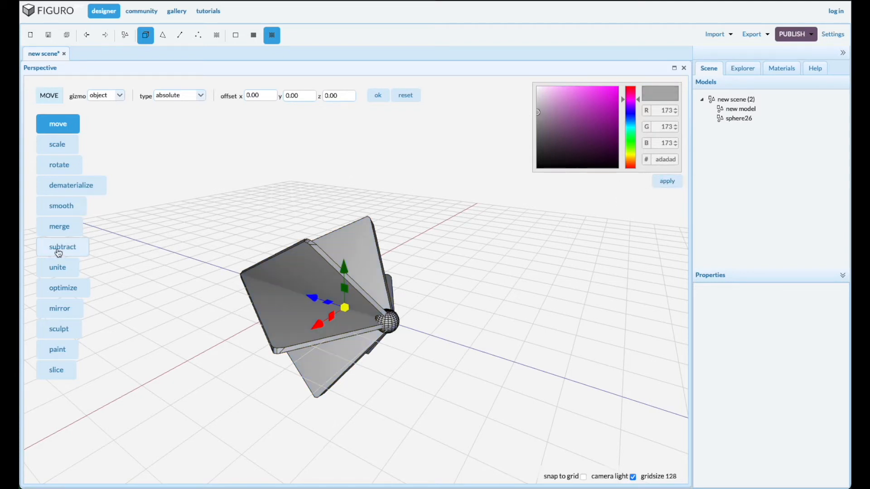
left_click(59, 226)
left_click(244, 102)
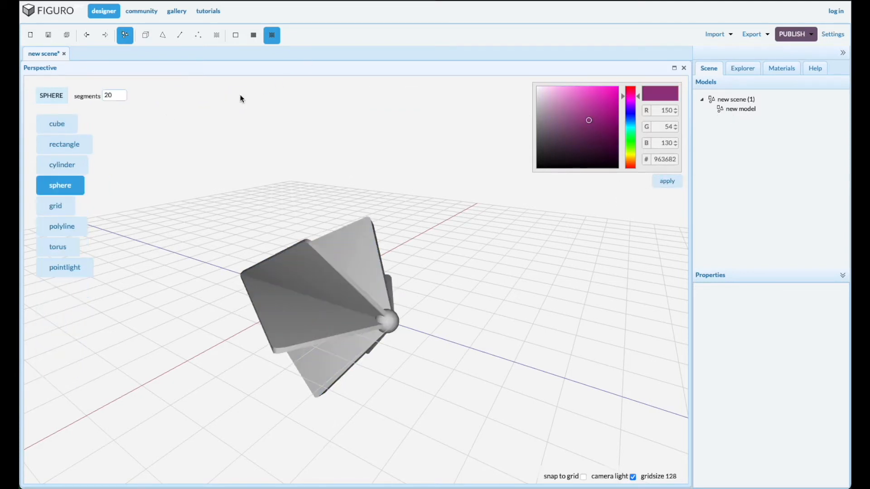
Step: Scale the merged grey model down uniformly to about 294 wide, 257 high and 330 deep
mouse_move(228, 322)
left_mouse_down()
mouse_move(316, 297)
mouse_move(165, 325)
mouse_move(245, 316)
left_mouse_up()
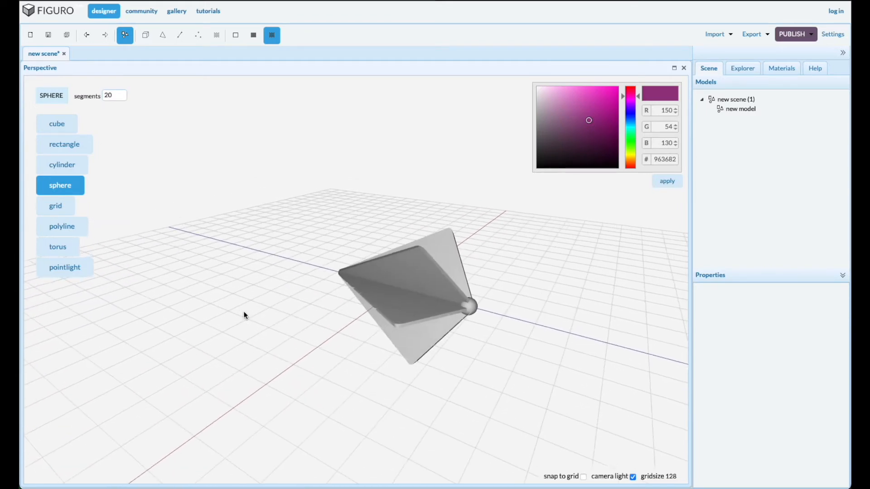
left_click(743, 109)
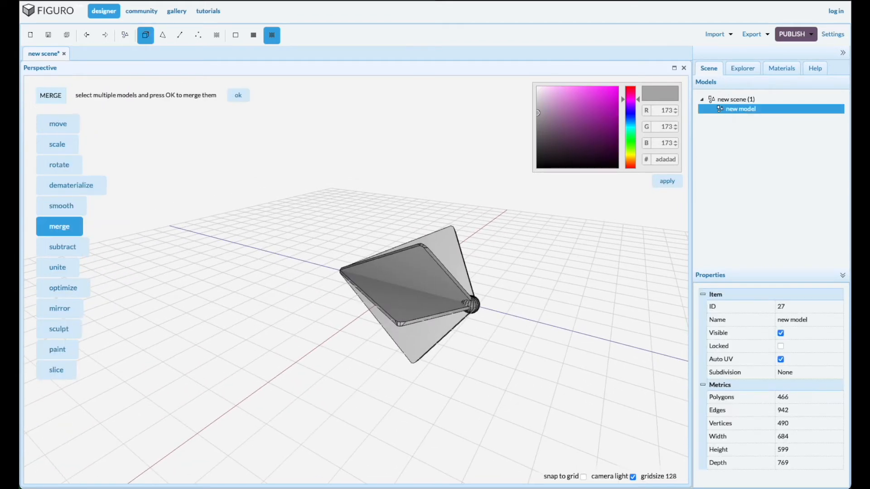
left_click(54, 143)
left_click_drag(216, 278, 256, 308)
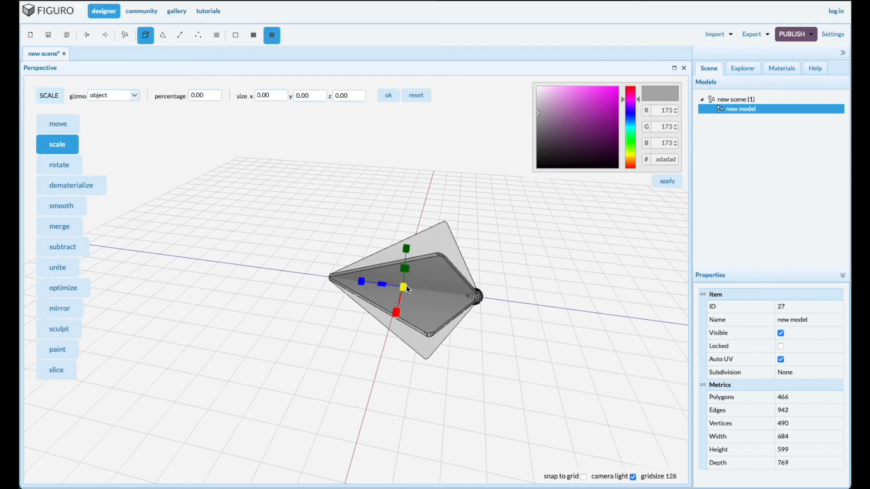
left_click_drag(405, 291, 326, 364)
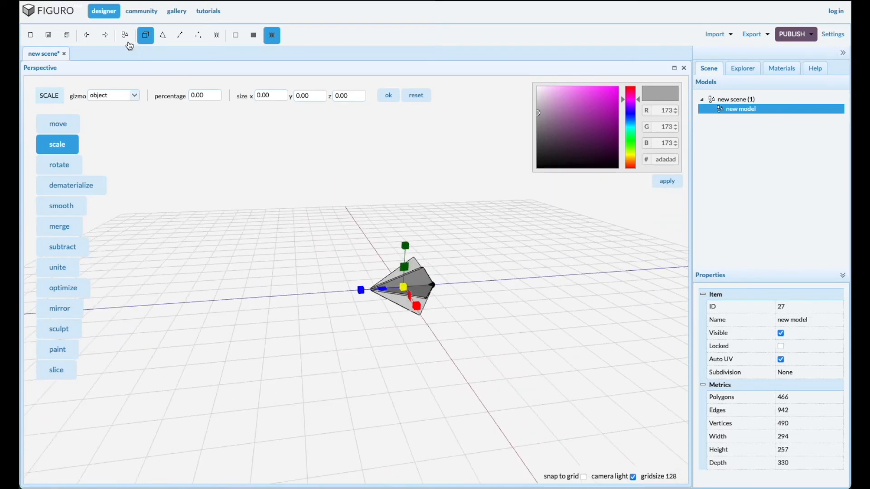
Step: Add a 16-sided cylinder of thickness 256 and radius about 56, and move it to absolute position 0, 0, 0
left_click(125, 35)
left_click(70, 165)
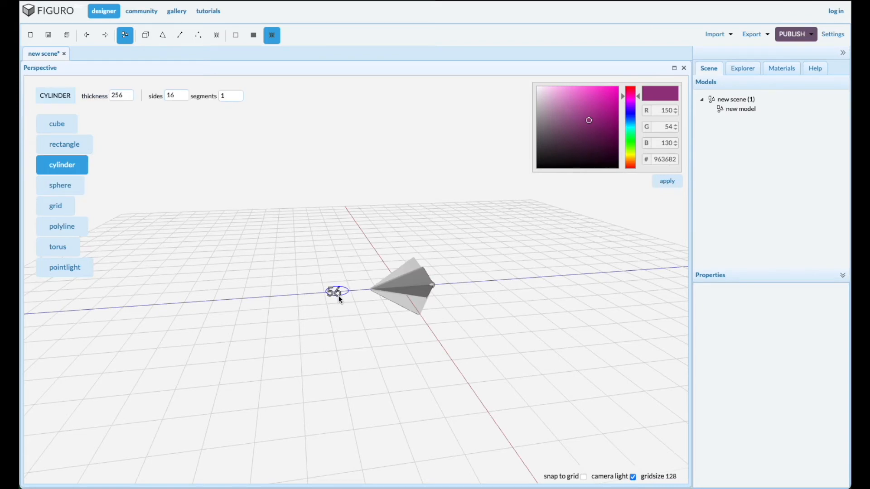
left_click(339, 298)
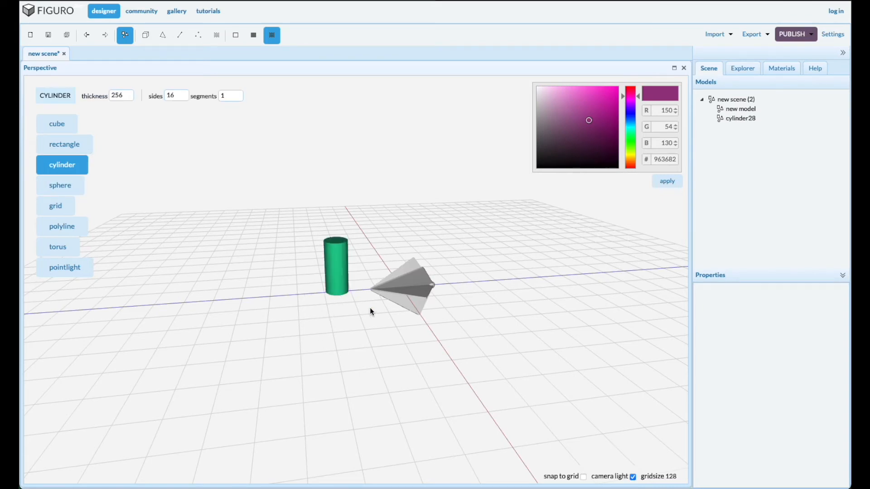
left_click(727, 118)
left_click(59, 125)
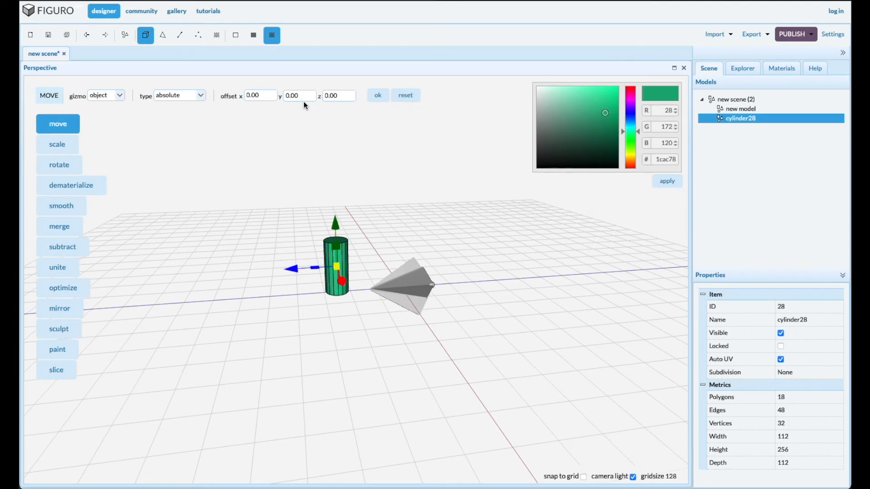
left_click(377, 95)
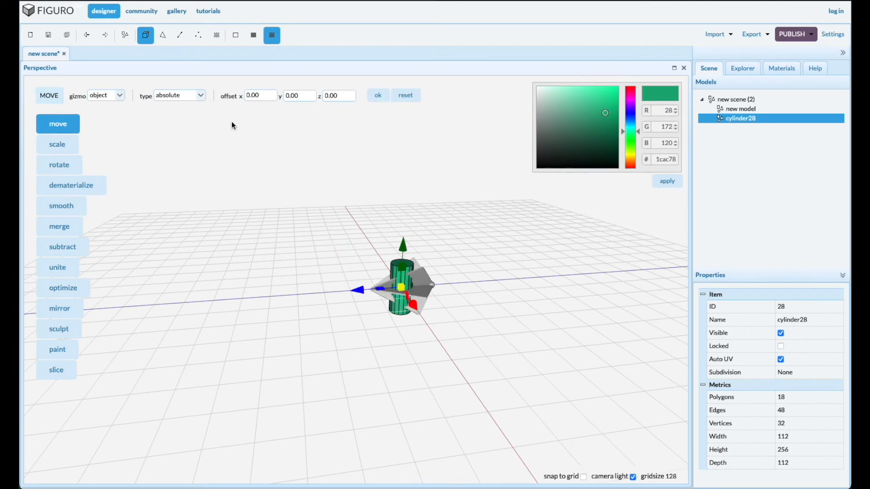
Step: Rotate the cylinder 90 degrees about the x axis
left_click(59, 167)
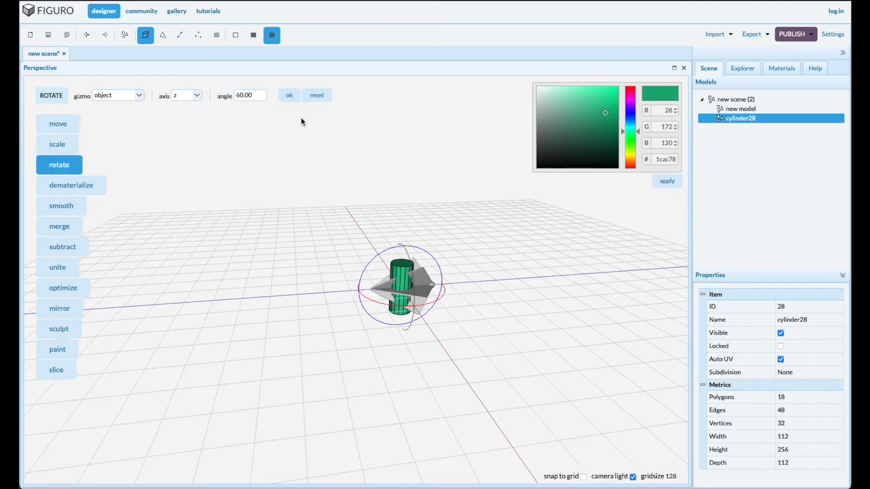
left_click(195, 95)
left_click(190, 108)
double_click(267, 97)
type("90")
left_click(290, 96)
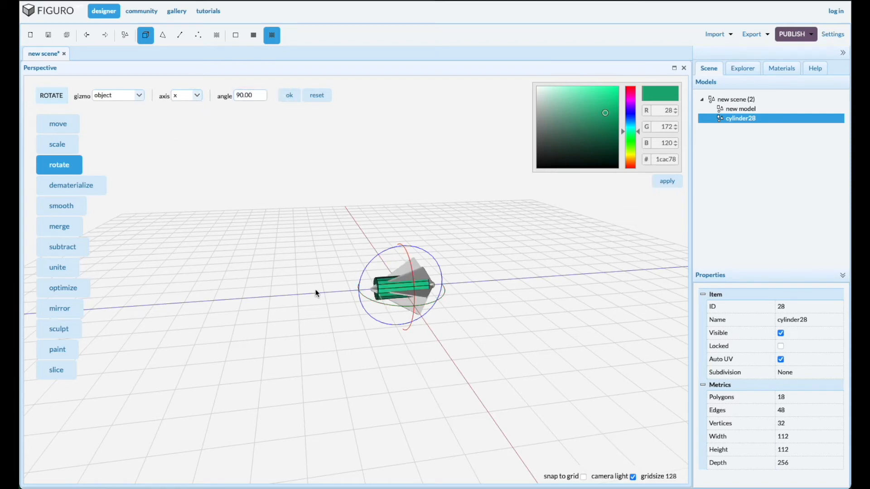
Step: Move the cylinder along the z axis so that its end overlaps the narrow tip of the grey finned model
left_click(61, 124)
left_click_drag(360, 291, 320, 290)
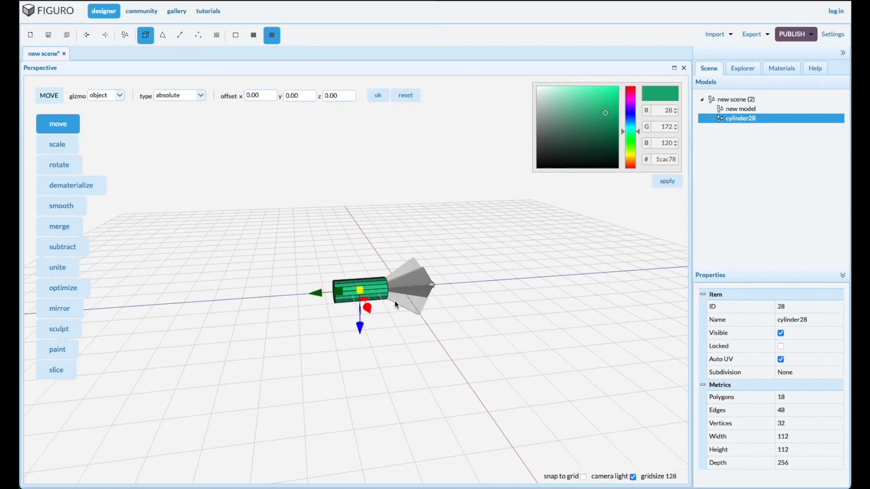
scroll(397, 301, "up", 5)
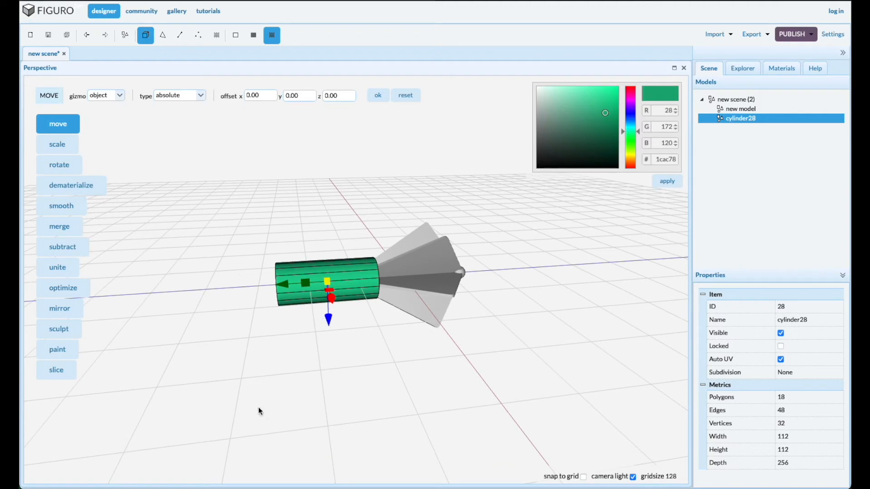
left_click_drag(382, 375, 359, 375)
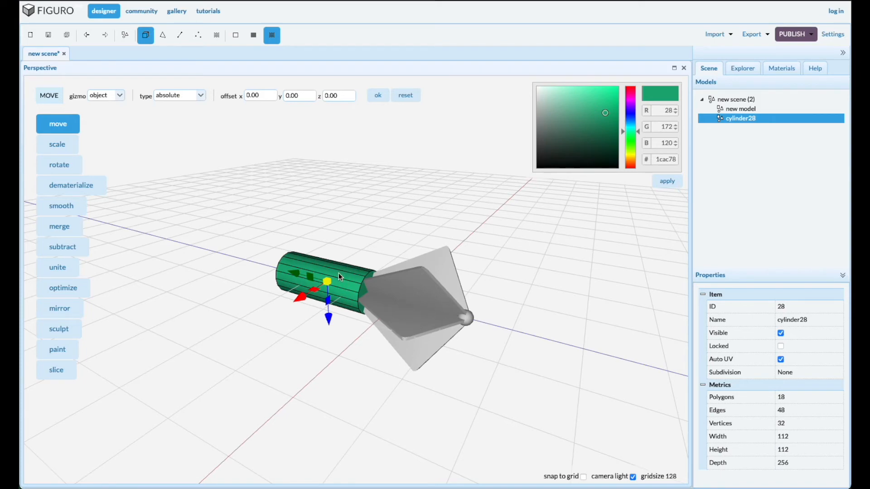
Step: Scale the cylinder down uniformly to about 75 wide, 75 high and 171 deep
left_click(57, 145)
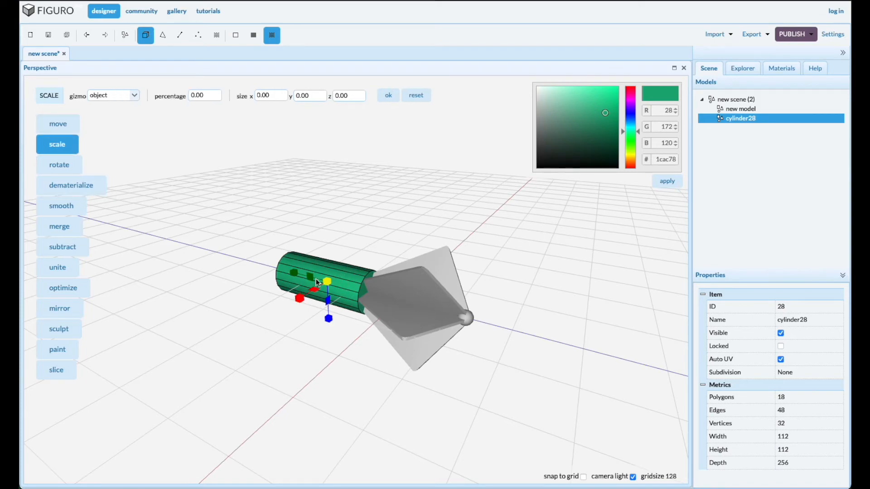
left_click_drag(328, 282, 335, 282)
left_click_drag(307, 345, 322, 351)
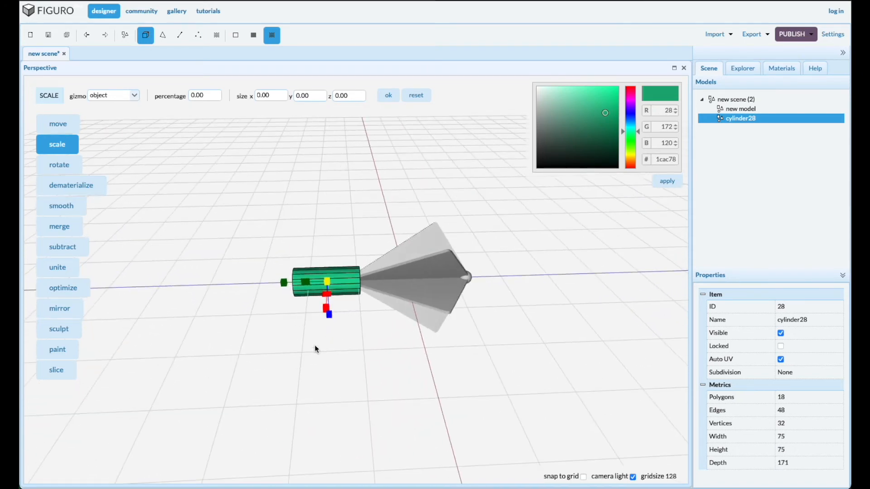
Step: Slide the scaled cylinder slightly along the z axis toward the fins to overlap their narrow tip
left_click(50, 129)
left_click_drag(190, 356, 196, 360)
left_click_drag(286, 289, 293, 285)
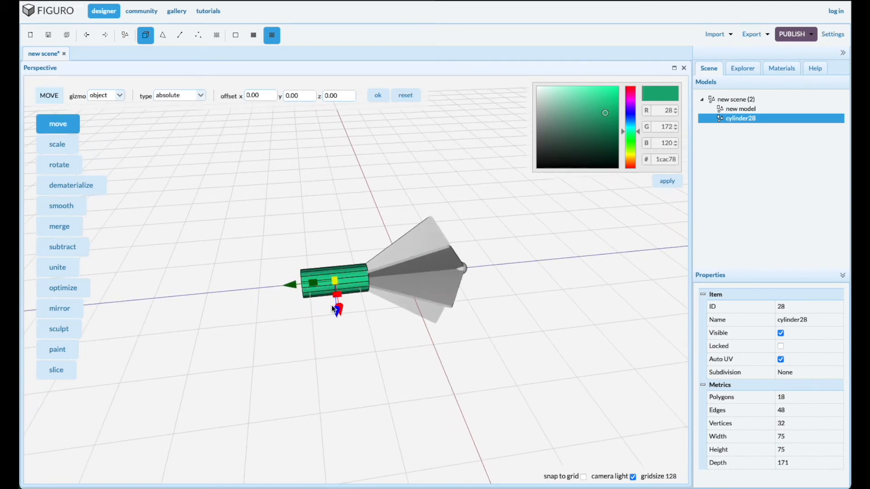
Step: Duplicate the green cylinder and move the copy along the z axis well away from the finned model
key("super+c")
key("super+v")
left_click_drag(290, 286, 164, 298)
scroll(284, 389, "down", 5)
scroll(286, 394, "down", 3)
left_click_drag(215, 372, 102, 383)
scroll(330, 374, "up", 5)
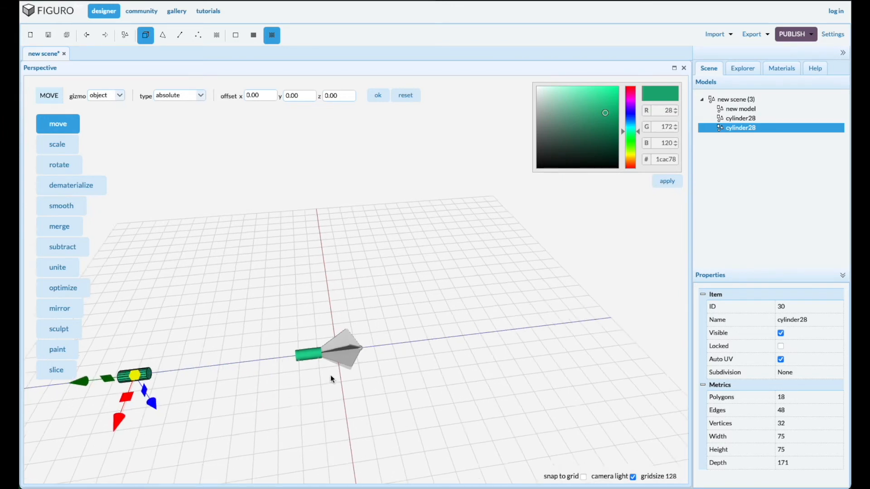
scroll(320, 374, "up", 2)
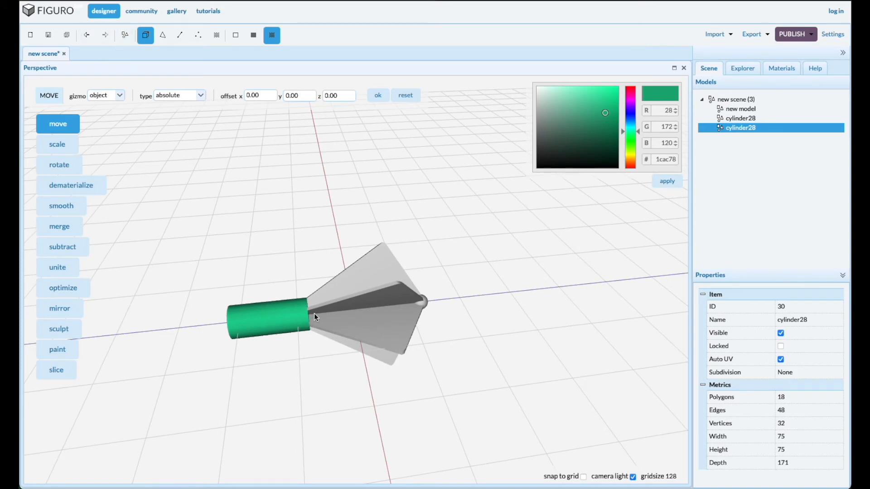
Step: Add a 20-segment sphere about 107 in diameter on the z axis just beyond the attached cylinder's free end
left_click(125, 35)
left_click(58, 186)
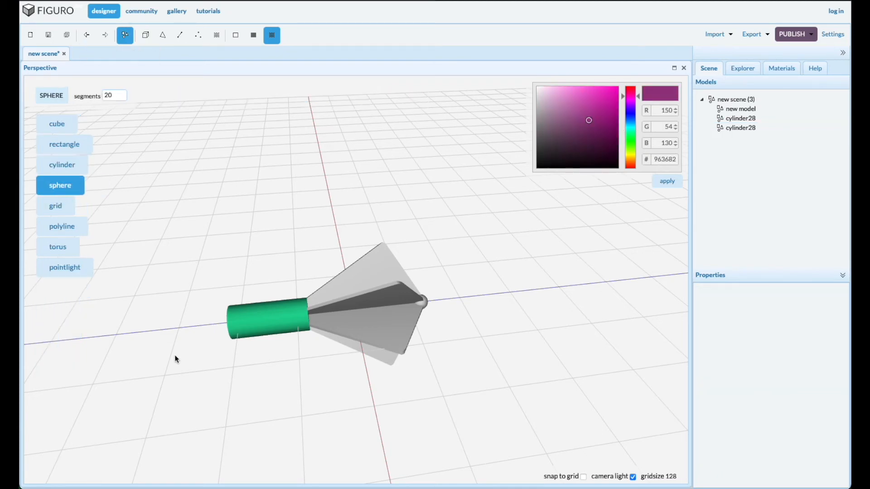
left_click(177, 322)
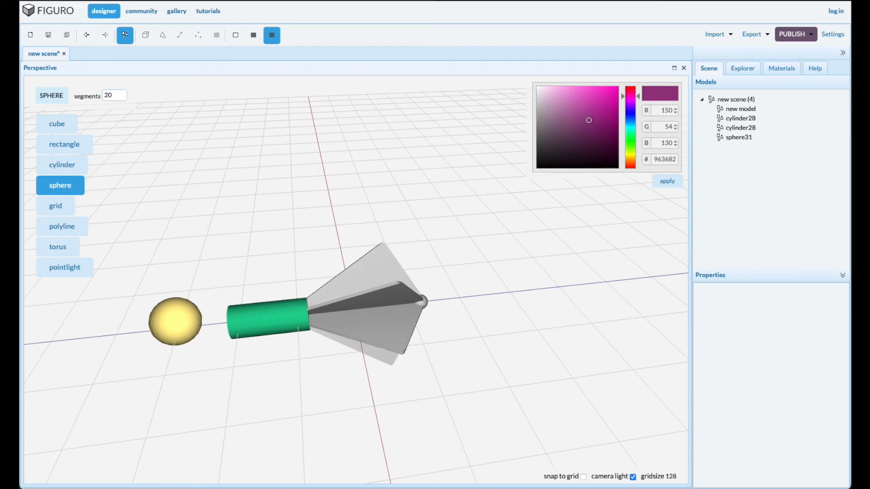
left_click(743, 138)
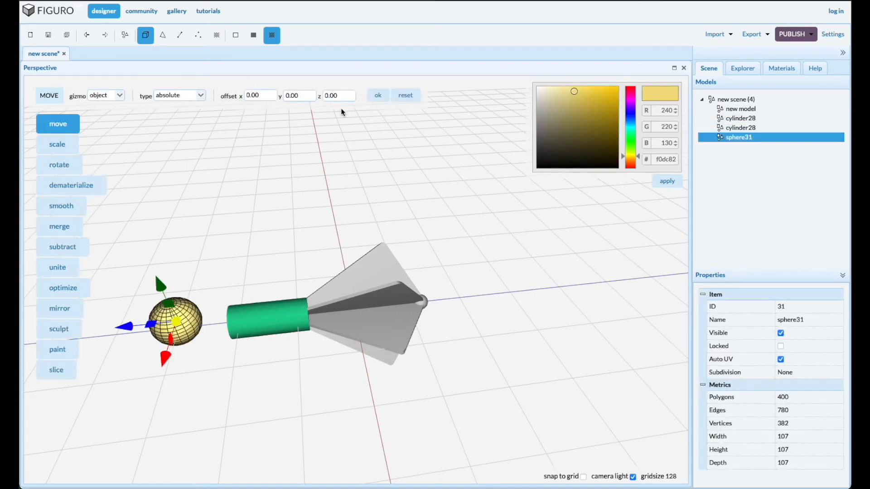
left_click_drag(157, 316, 334, 304)
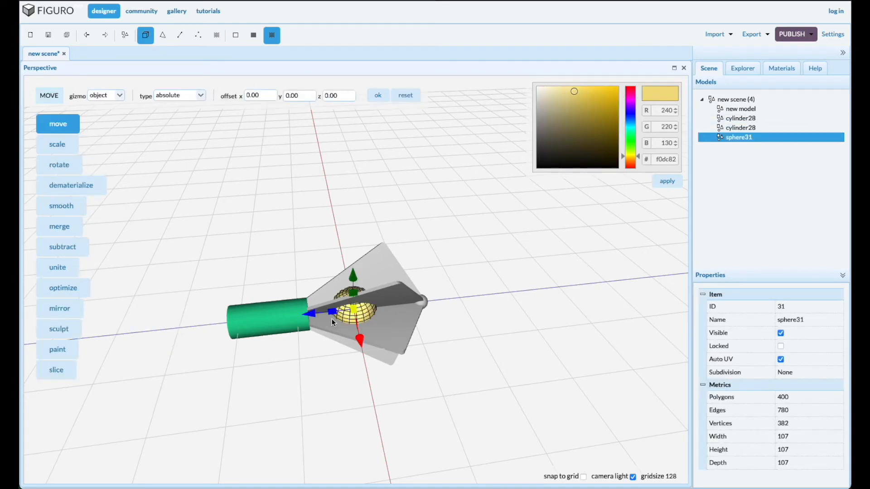
left_click_drag(312, 313, 172, 309)
left_click_drag(223, 378, 214, 346)
Step: Flatten the sphere to a depth of about 40 and slide it along z to the joint between cylinder and fins
left_click(72, 145)
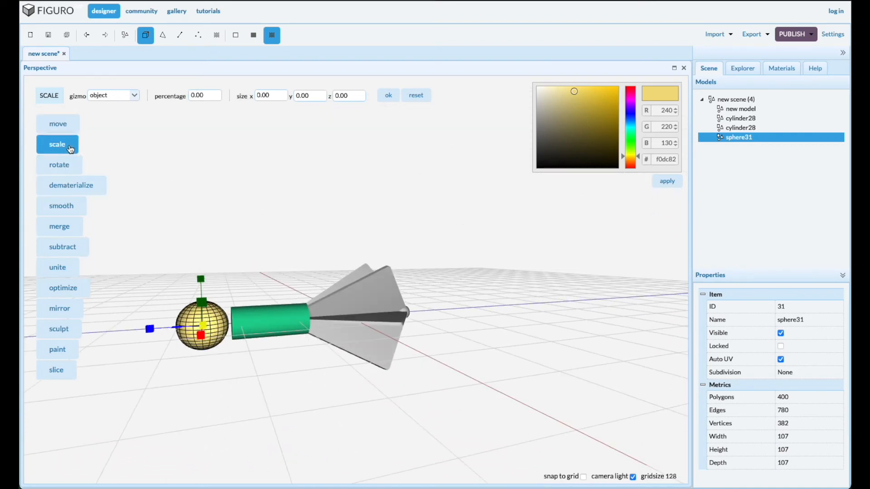
left_click_drag(150, 332, 168, 329)
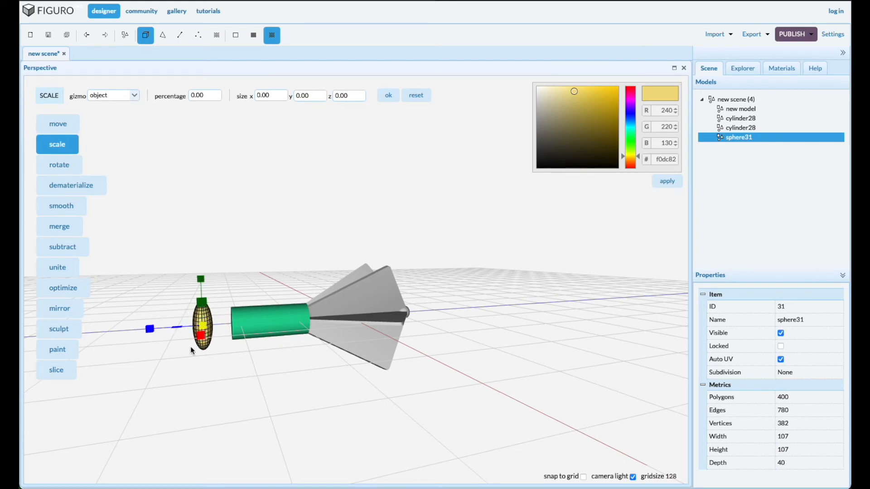
left_click(59, 125)
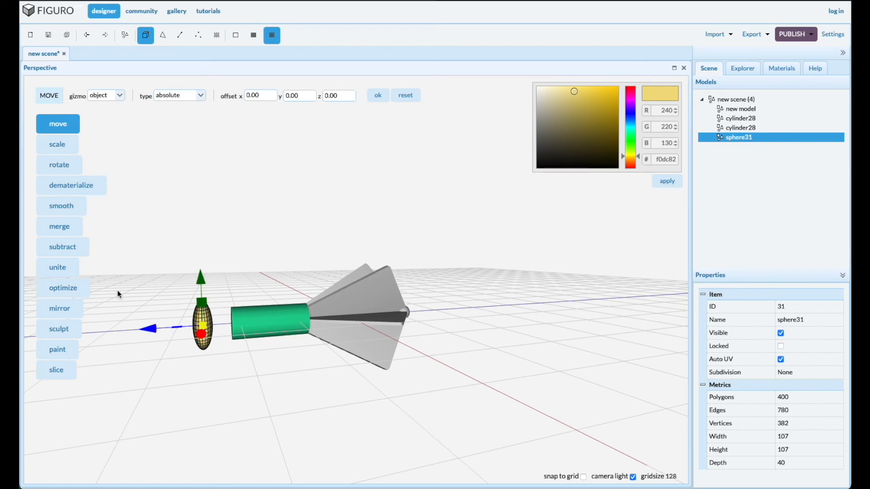
left_click_drag(151, 329, 249, 331)
right_click_drag(280, 372, 351, 350)
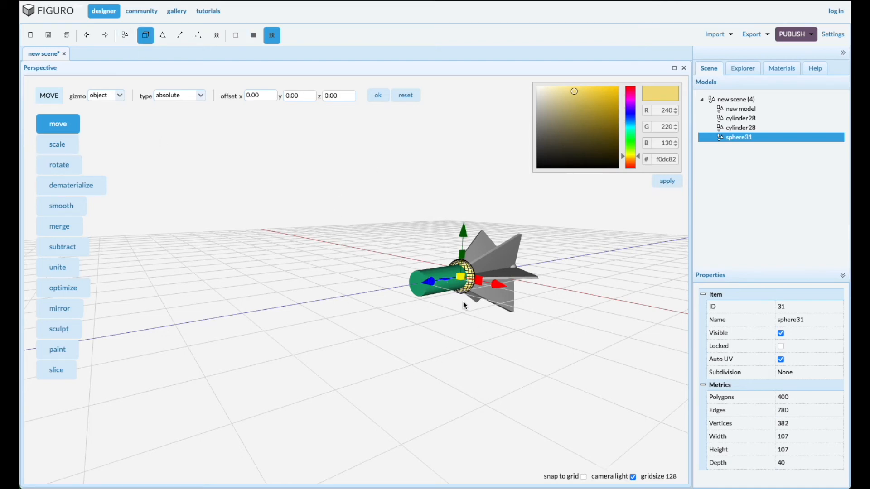
Step: Lengthen the cylinder attached to the fins to a depth of about 869 by moving its free end face outward
left_click(742, 119)
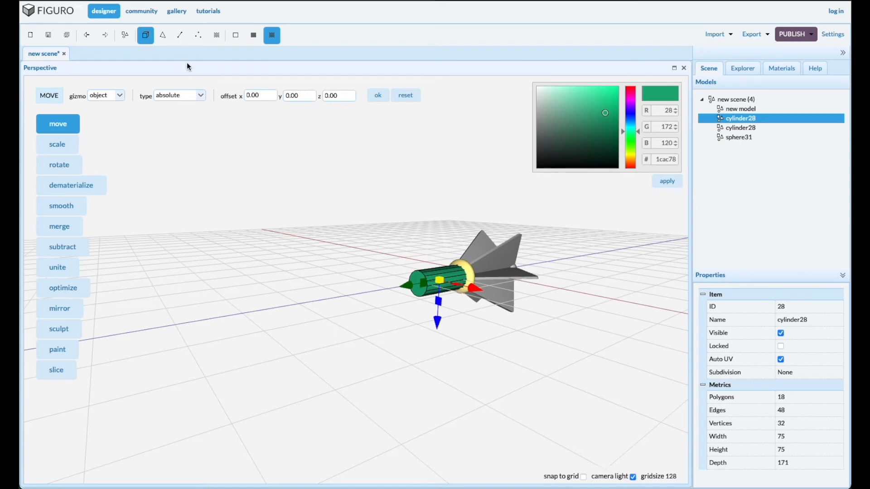
left_click(164, 35)
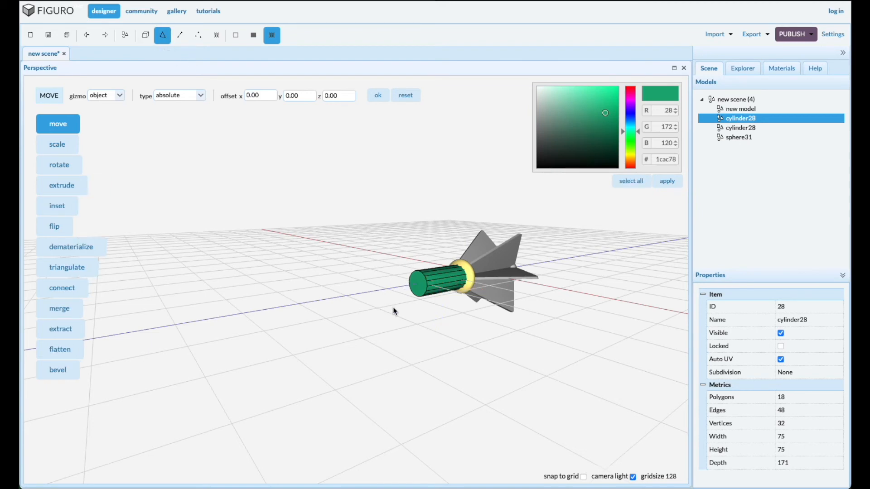
left_click(416, 284)
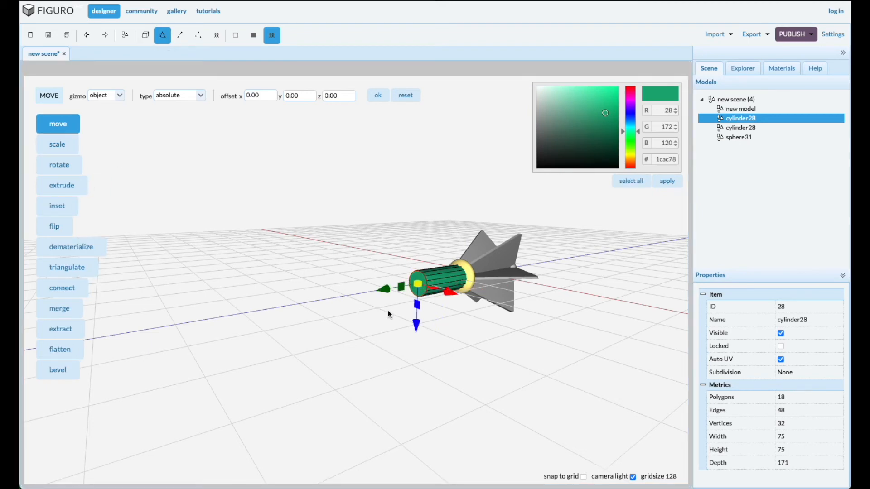
left_click_drag(383, 289, 126, 330)
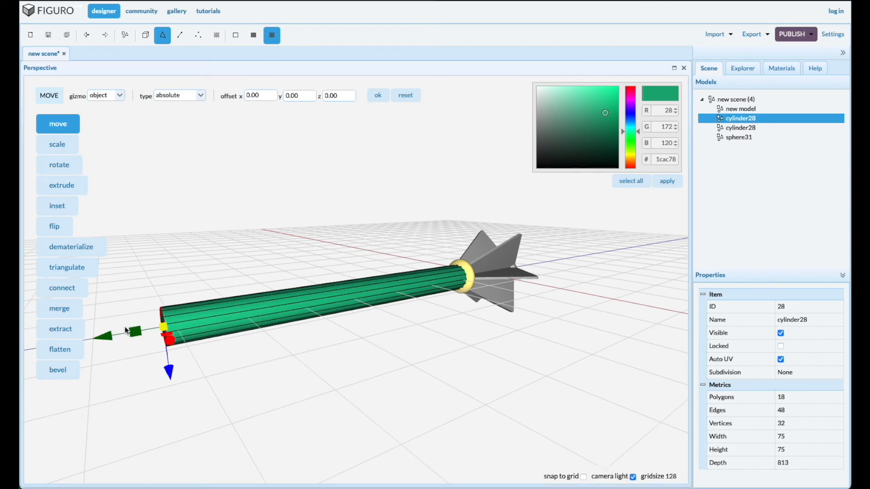
scroll(318, 353, "down", 5)
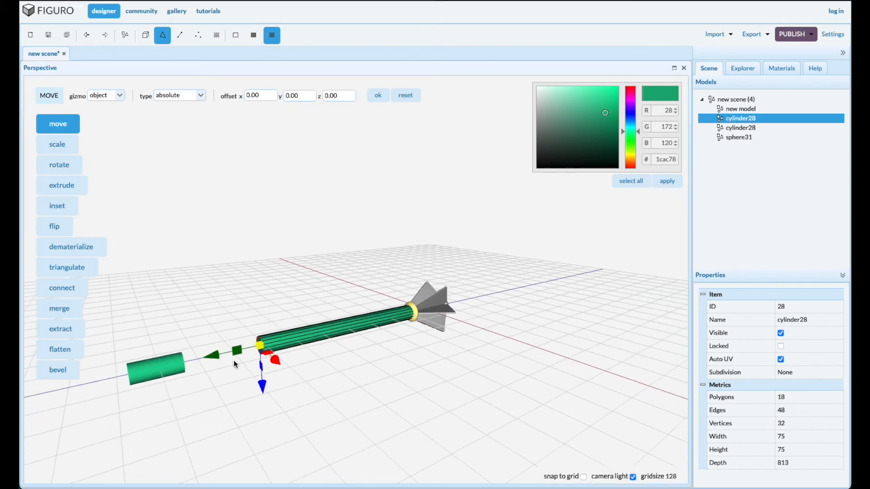
left_click_drag(219, 358, 212, 358)
left_click_drag(382, 355, 371, 358)
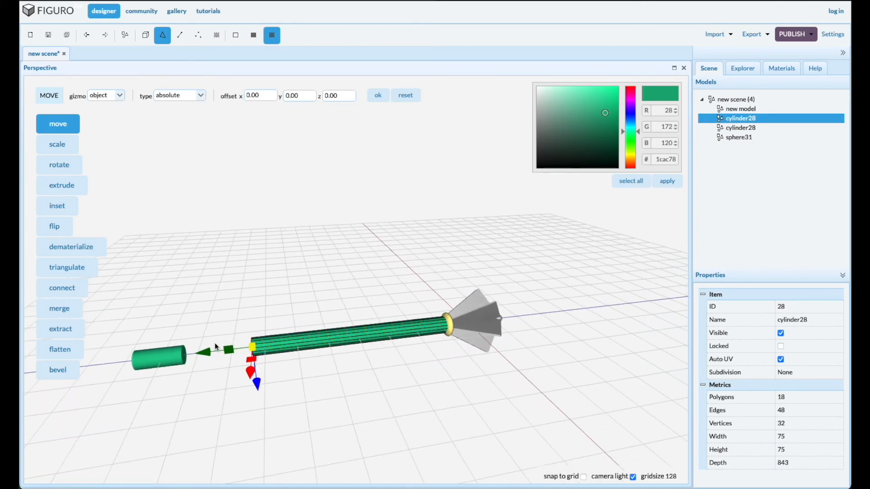
left_click_drag(209, 354, 203, 352)
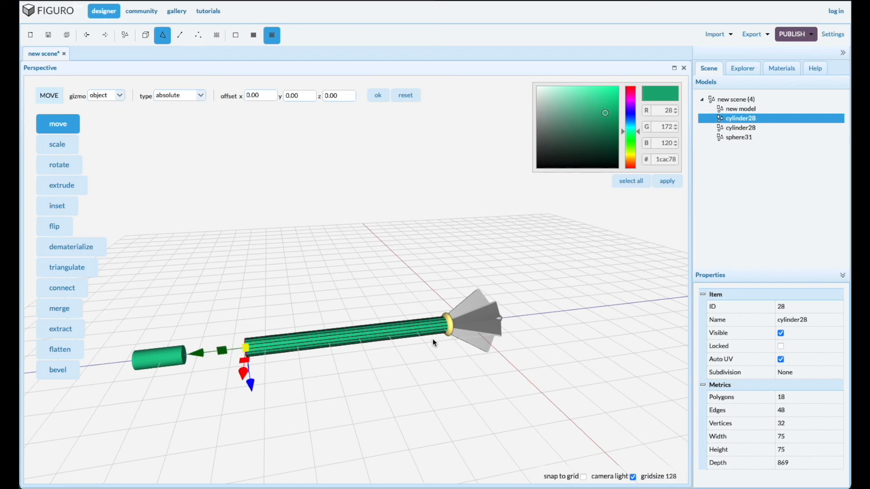
Step: Duplicate the flattened yellow sphere and move the copy along z to the long cylinder's free end
left_click(146, 35)
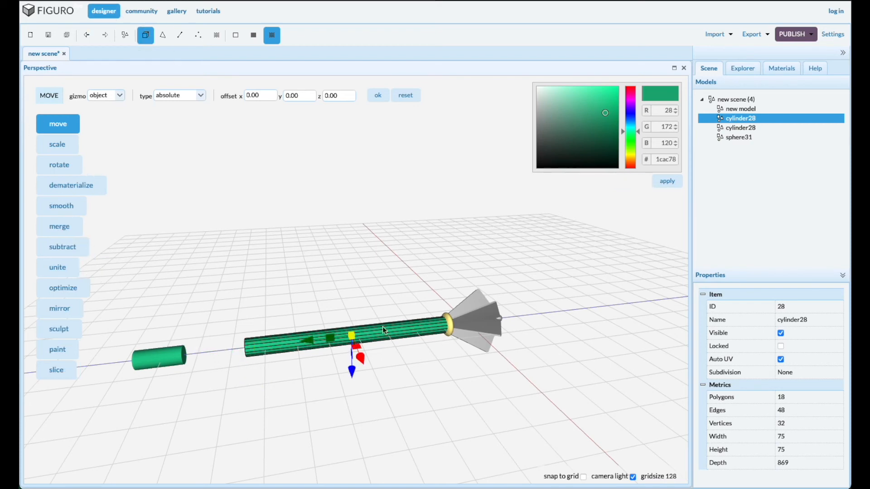
left_click(448, 327)
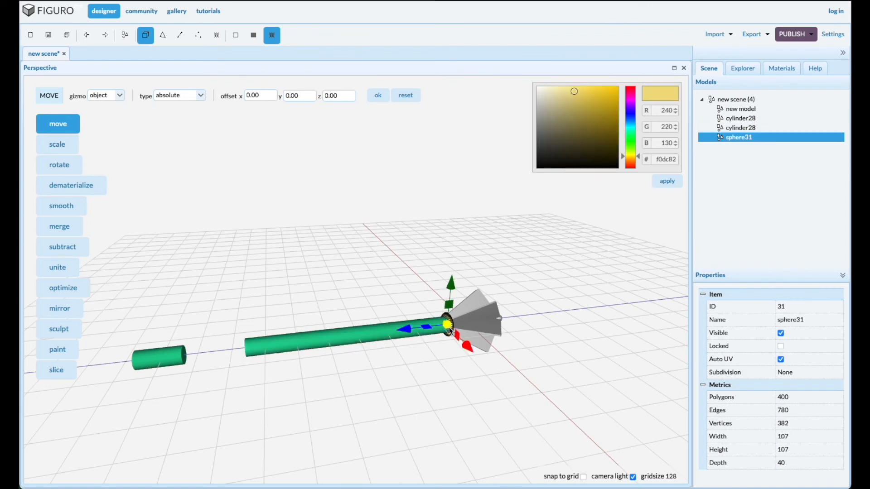
key("ctrl+v")
left_click_drag(404, 330, 206, 334)
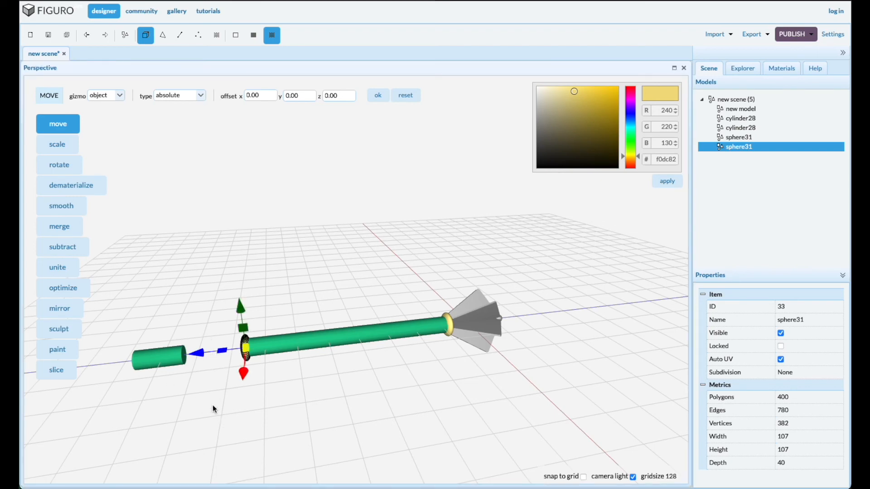
Step: Move the short cylinder copy along its axis so that it meets the yellow ring at the long cylinder's end
left_click(173, 357)
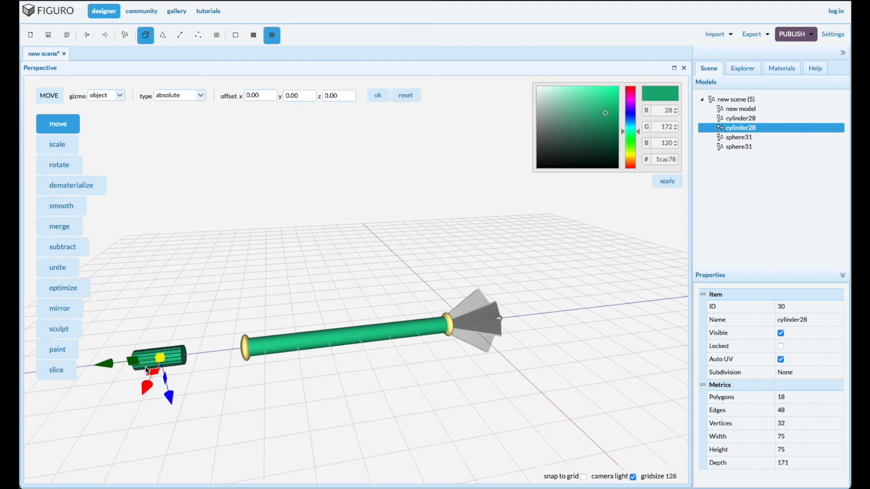
right_click_drag(192, 413, 229, 412)
left_click_drag(156, 361, 210, 362)
mouse_move(196, 421)
left_mouse_down()
mouse_move(216, 417)
mouse_move(197, 412)
left_mouse_up()
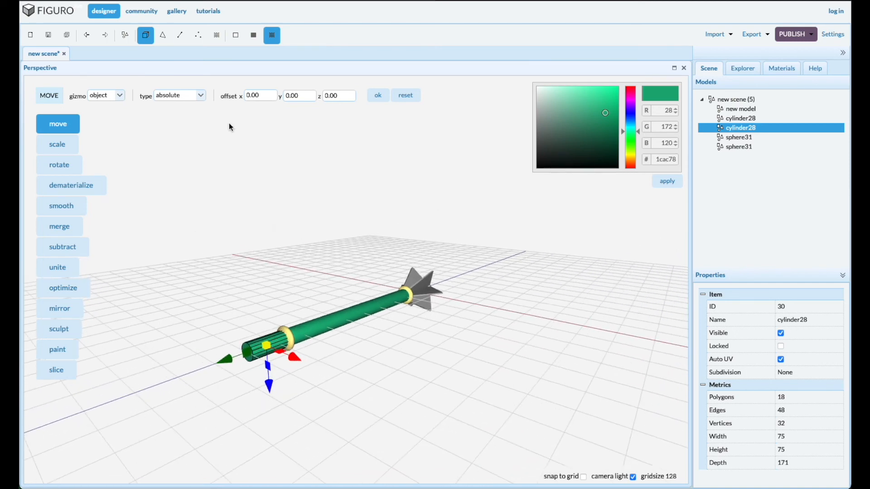
Step: Lengthen the short front cylinder to a depth of about 296 by moving its free end face outward
left_click(163, 35)
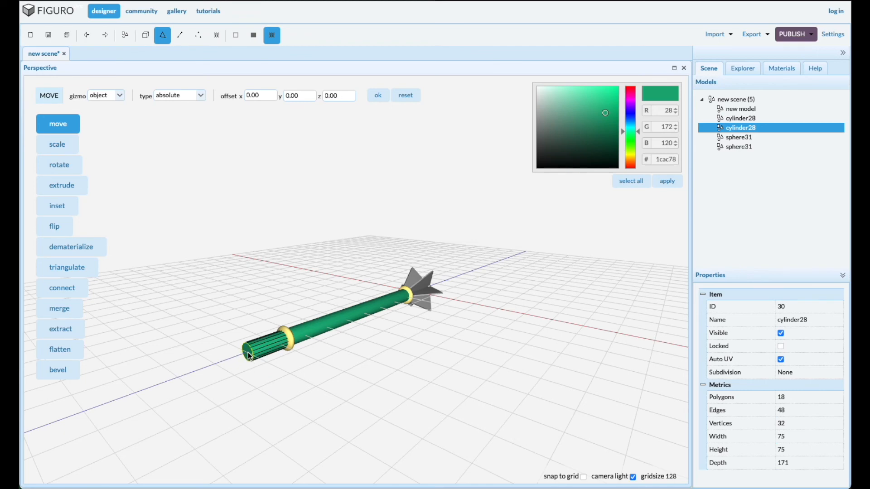
scroll(248, 355, "up", 5)
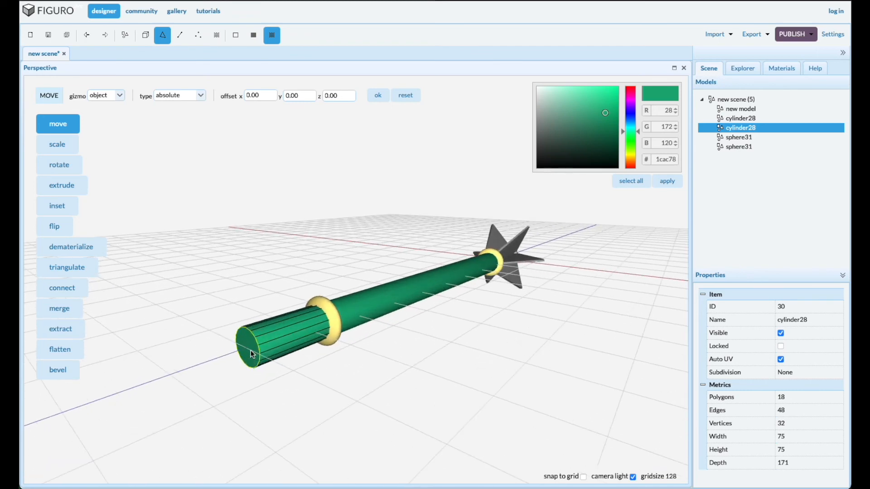
left_click(251, 354)
left_click_drag(205, 360, 153, 381)
scroll(391, 423, "down", 2)
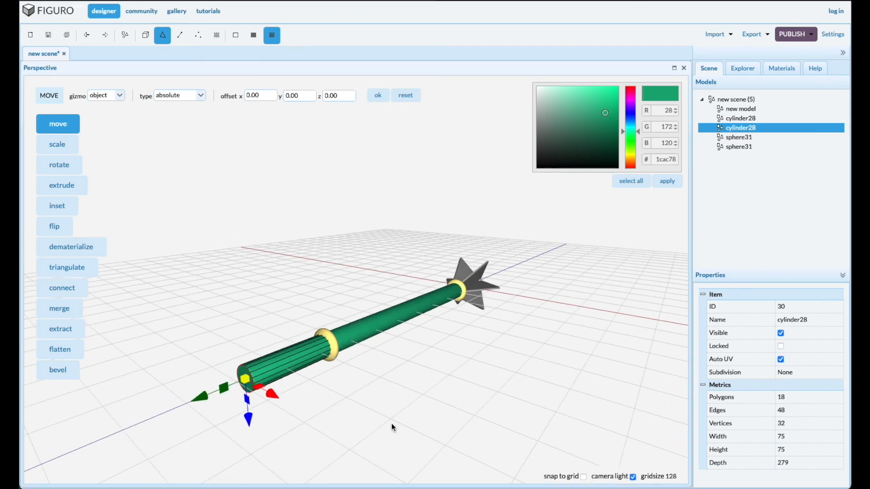
scroll(392, 421, "up", 3)
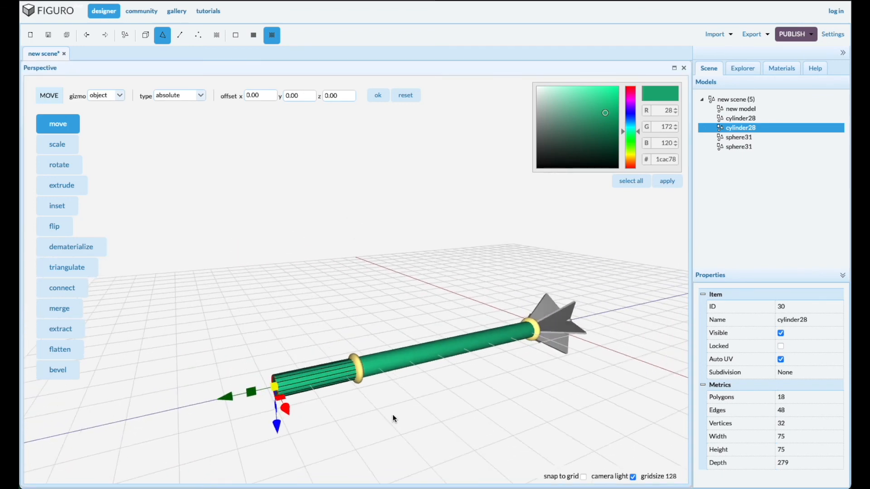
scroll(408, 425, "up", 1)
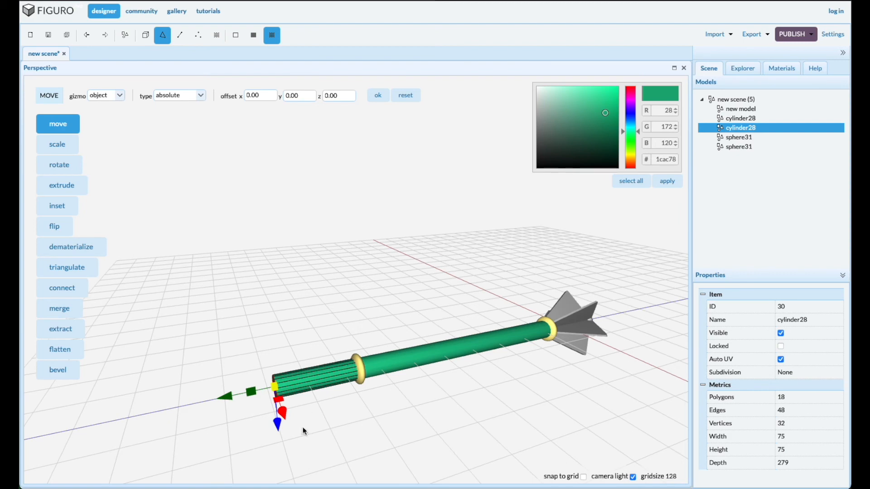
left_click_drag(227, 401, 222, 398)
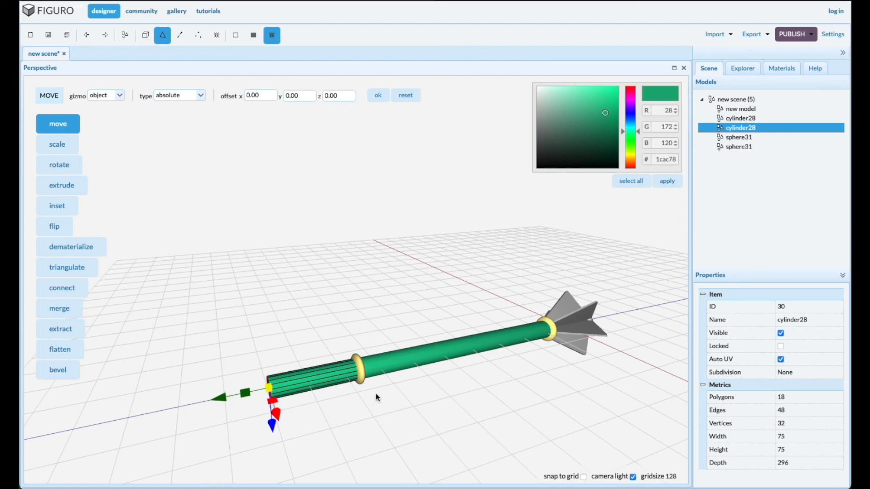
Step: Duplicate the middle yellow ring, move the copy along z to the front cylinder's free end, and clear the selection
left_click(361, 376)
left_click(146, 35)
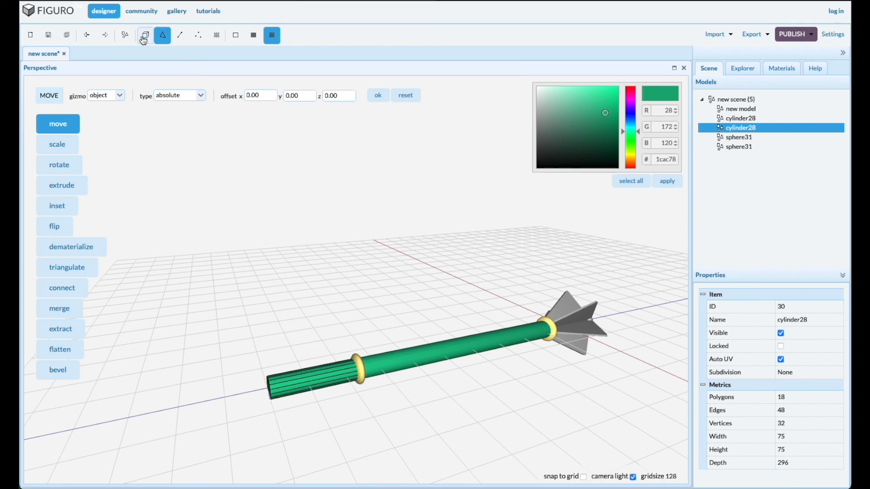
left_click(362, 371)
key("ctrl+v")
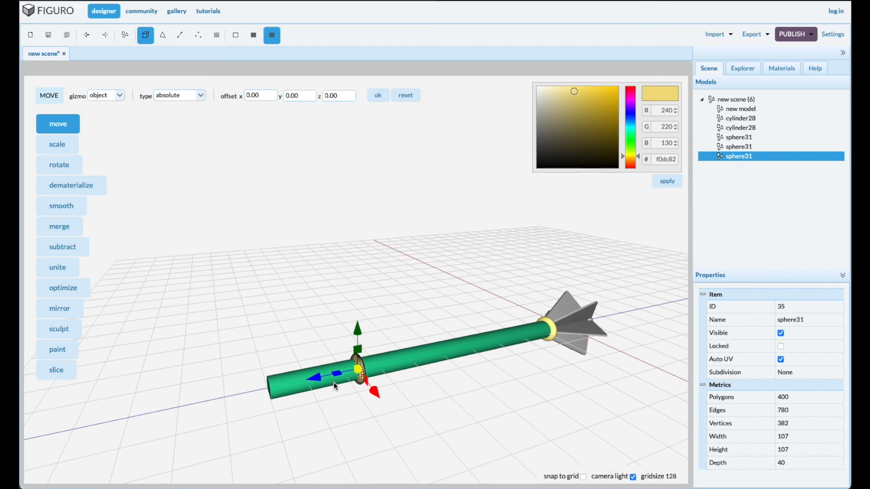
left_click_drag(318, 385, 230, 387)
left_click_drag(287, 415, 305, 412)
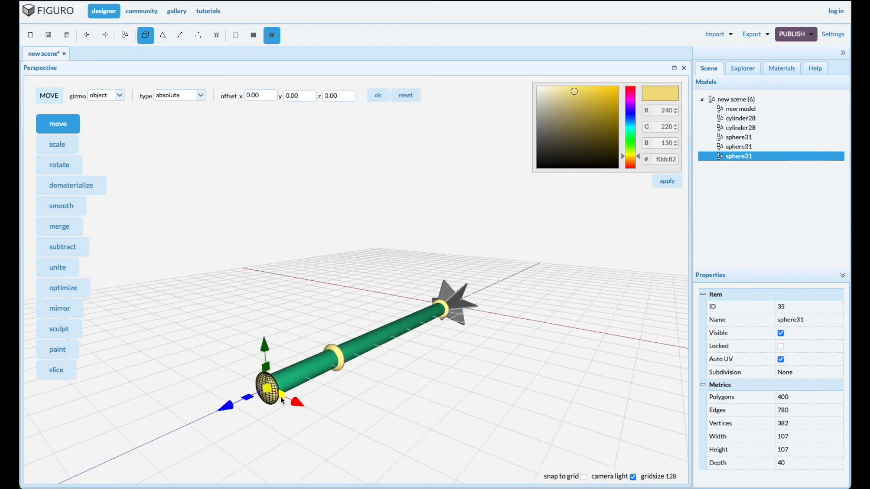
left_click_drag(378, 393, 304, 423)
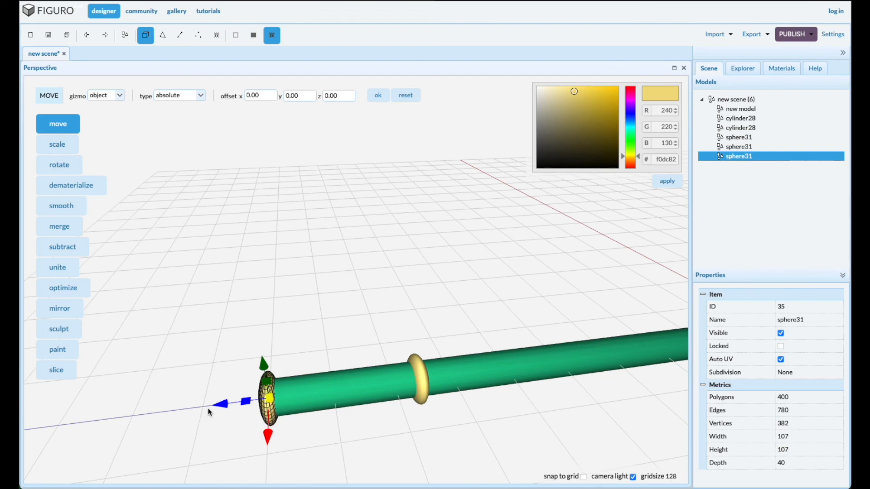
left_click_drag(222, 406, 313, 439)
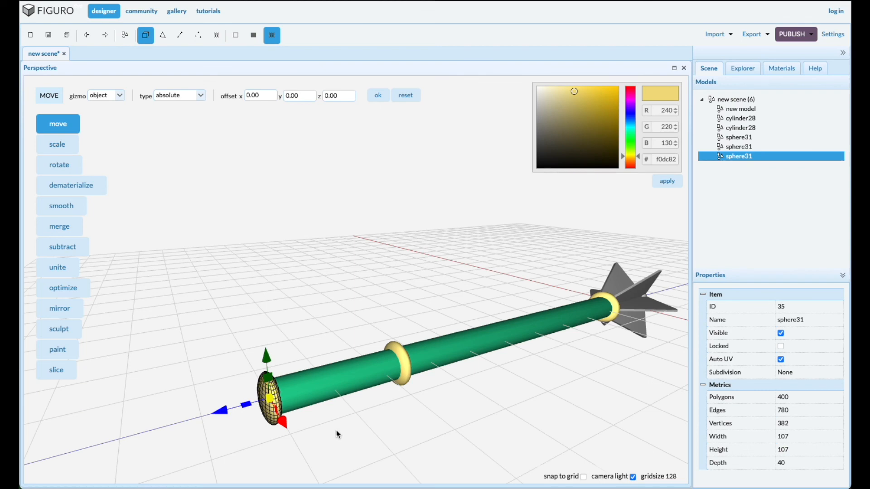
scroll(354, 422, "down", 3)
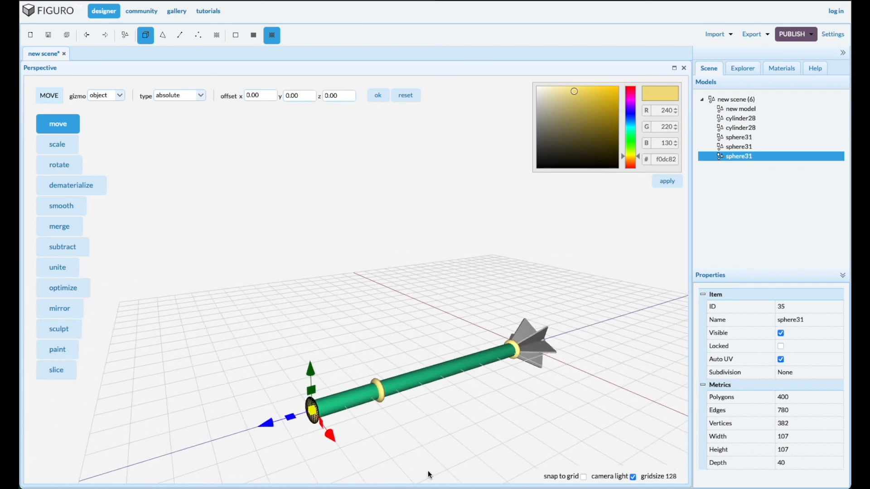
scroll(427, 472, "down", 1)
right_click_drag(425, 469, 368, 429)
left_click_drag(476, 417, 375, 409)
left_click(253, 386)
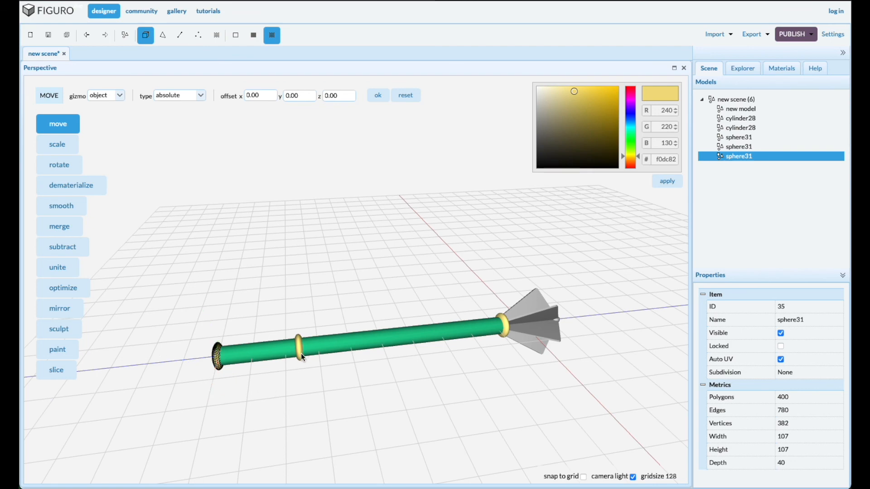
Step: Recolour the three rings on the shaft dark grey, #696969
left_click(507, 333)
mouse_move(573, 92)
left_mouse_down()
mouse_move(526, 110)
mouse_move(515, 146)
mouse_move(515, 136)
left_mouse_up()
left_click(657, 184)
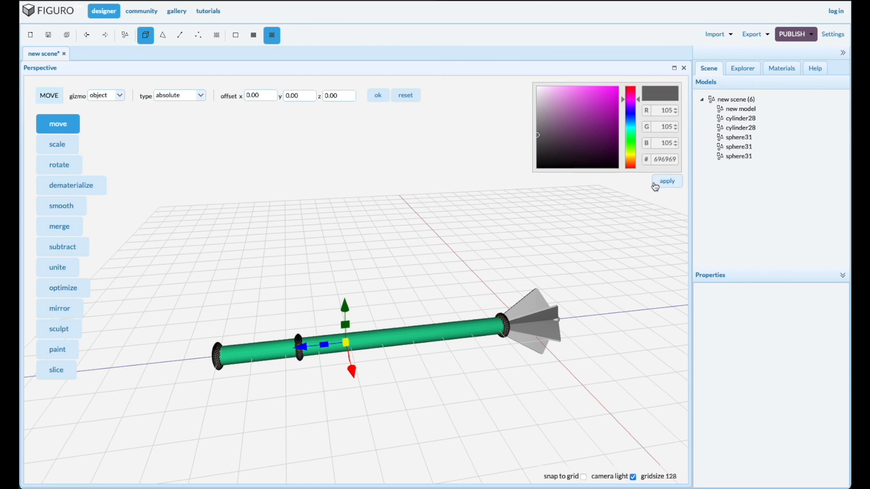
Step: Recolour the short front cylinder between the two outer rings brown, #705c28
left_click(255, 353)
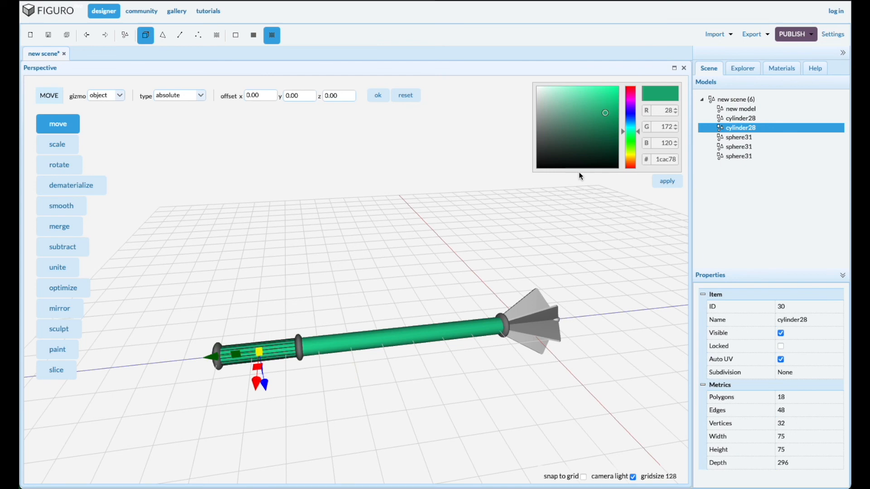
left_click_drag(629, 133, 629, 158)
left_click_drag(608, 114, 589, 132)
left_click(677, 184)
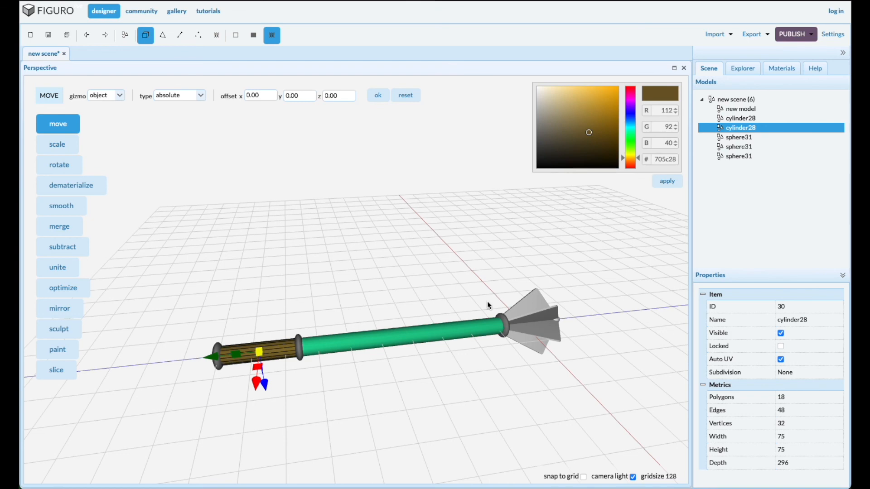
Step: Recolour the long cylinder between the middle ring and the fins olive green, #919945, and clear the selection
left_click(379, 338)
left_click_drag(628, 133, 621, 155)
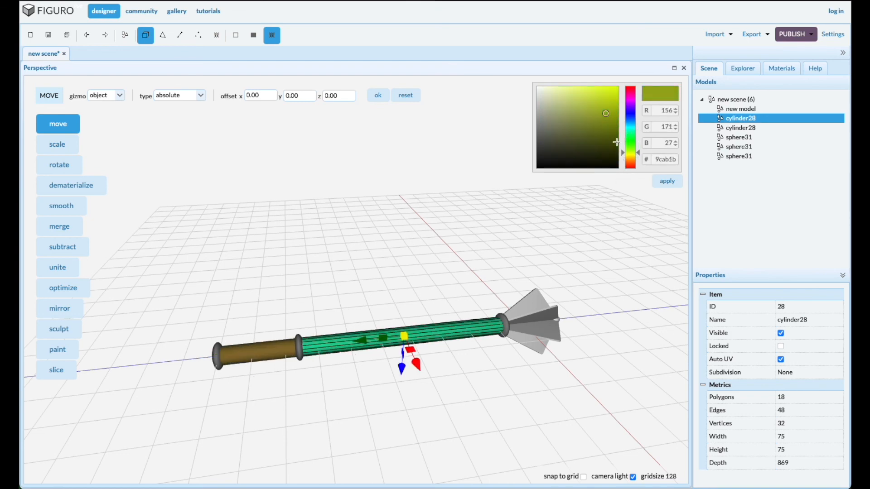
left_click_drag(605, 114, 582, 120)
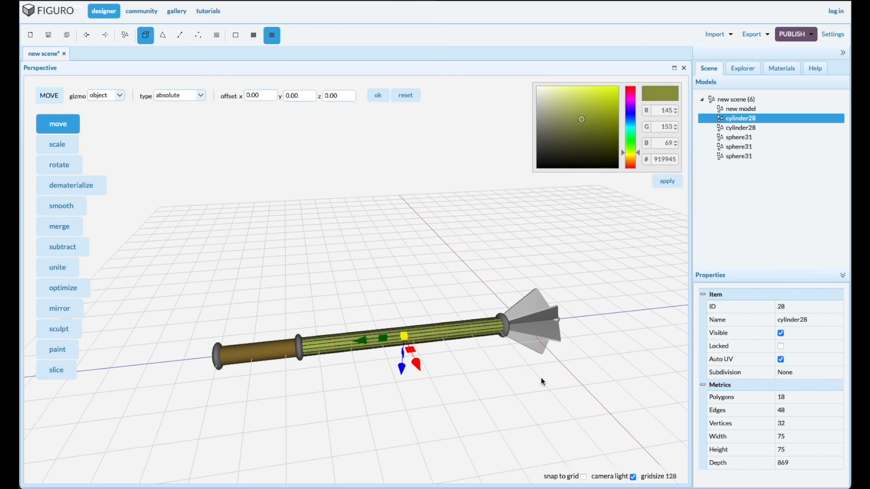
left_click(454, 415)
mouse_move(453, 414)
left_mouse_down()
mouse_move(393, 404)
mouse_move(426, 411)
mouse_move(435, 403)
mouse_move(452, 414)
left_mouse_up()
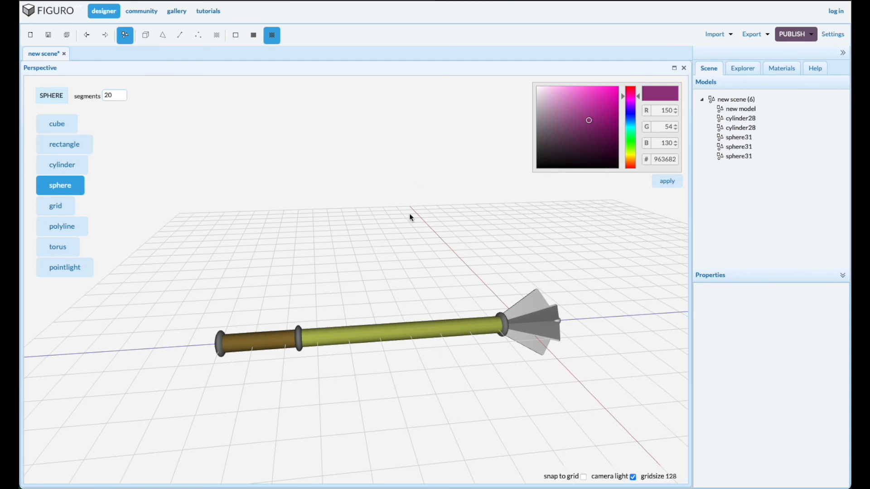